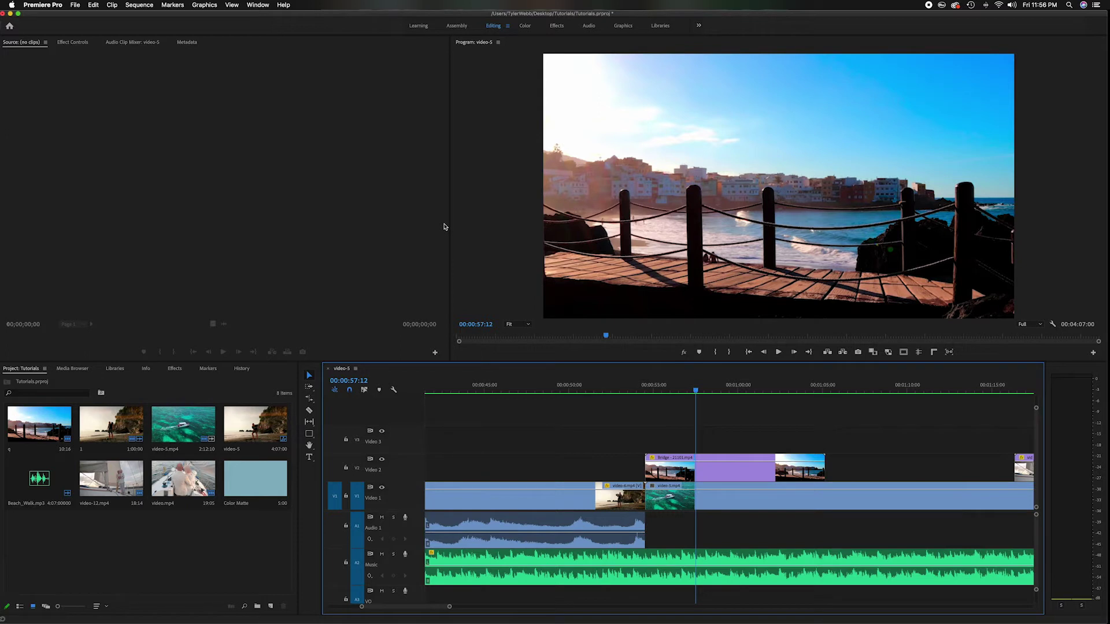
Place the playhead at 00:00:57:13 and switch to the Graphics workspace with the Essential Graphics editing options showing
mouse_move(697, 392)
left_mouse_down()
mouse_move(731, 391)
mouse_move(699, 392)
mouse_move(730, 391)
mouse_move(718, 392)
left_mouse_up()
left_click(722, 391)
left_click_drag(724, 393, 697, 393)
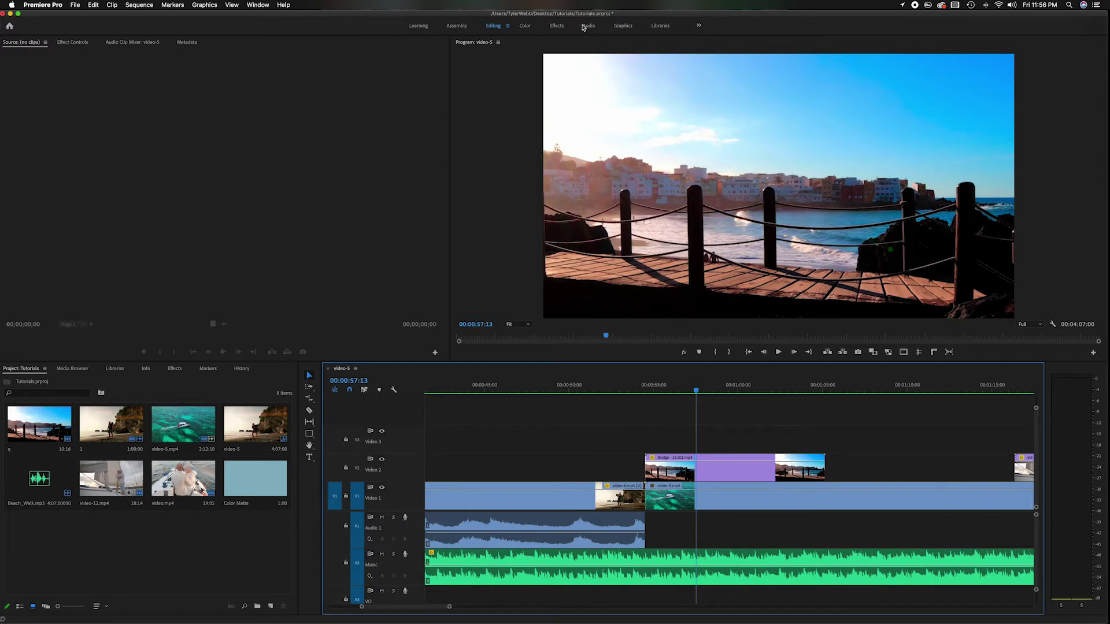
left_click(623, 27)
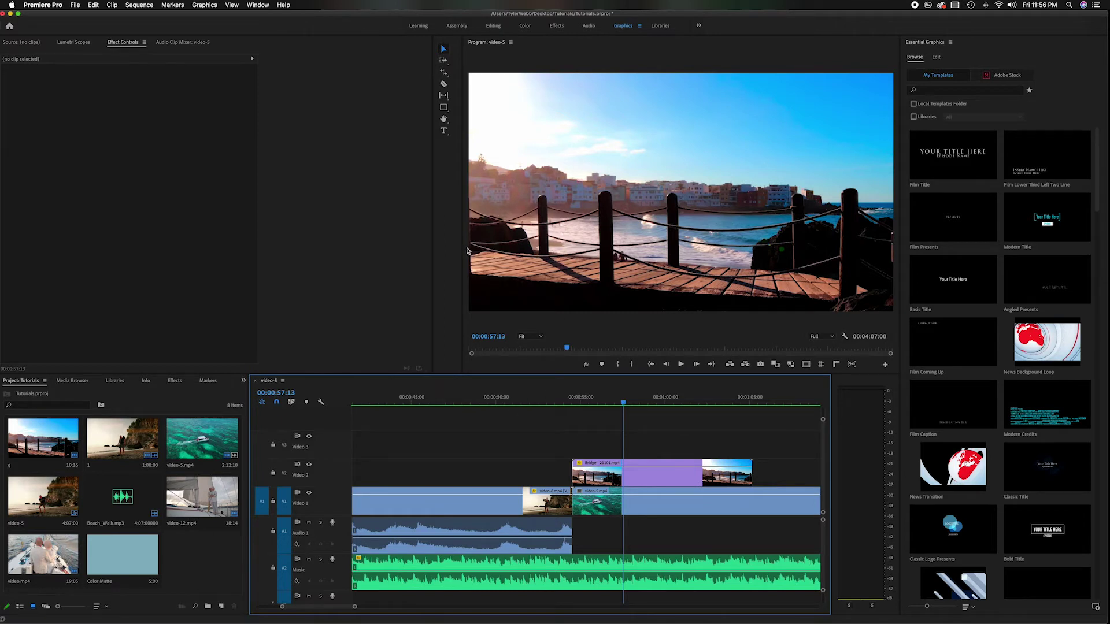
left_click(965, 53)
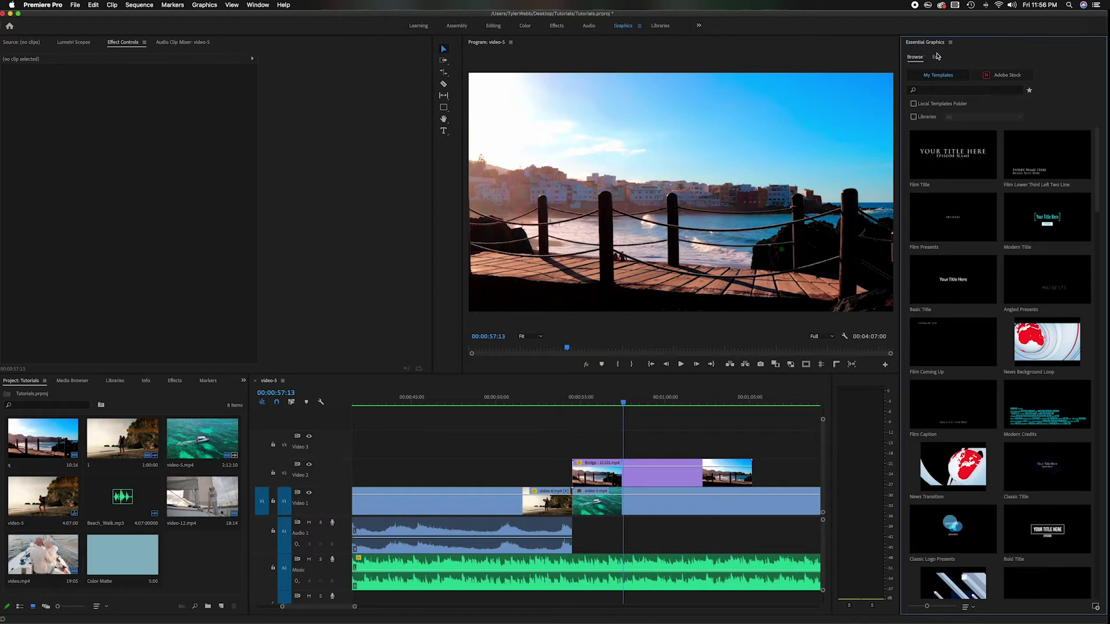
left_click(937, 57)
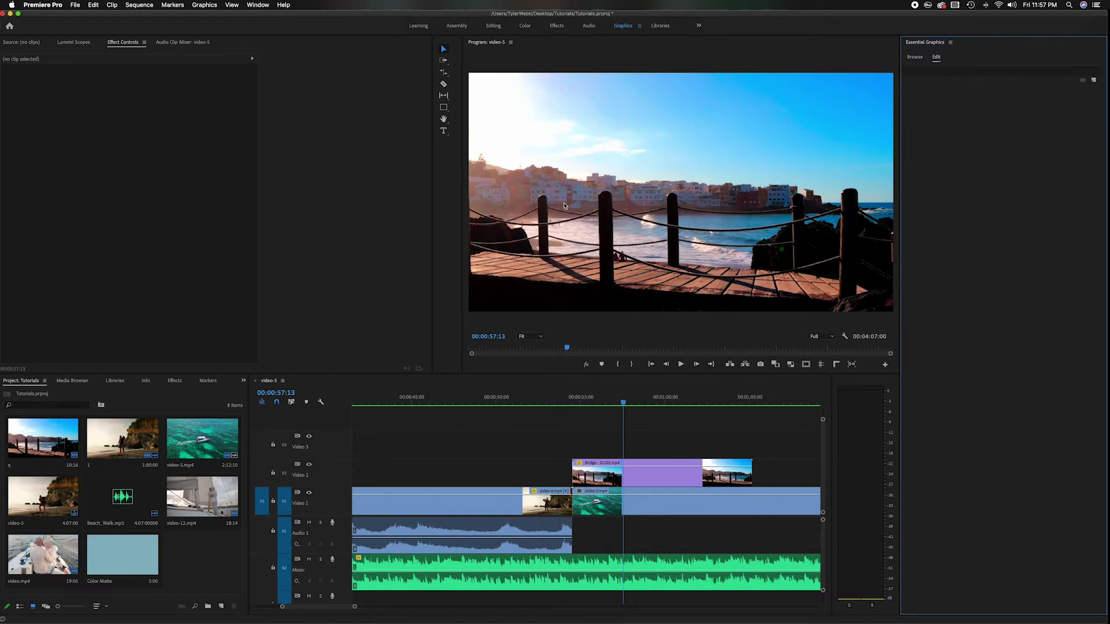
Draw a wide text box across the upper part of the frame and enter the title "Visit California"
left_click(446, 160)
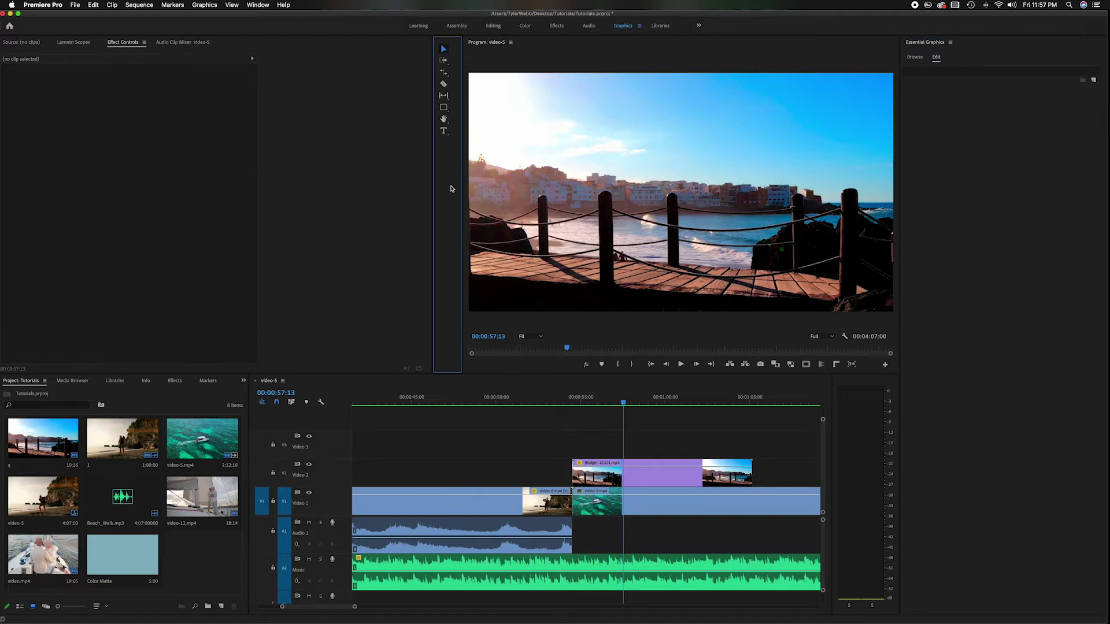
left_click(444, 132)
left_click_drag(514, 118, 856, 203)
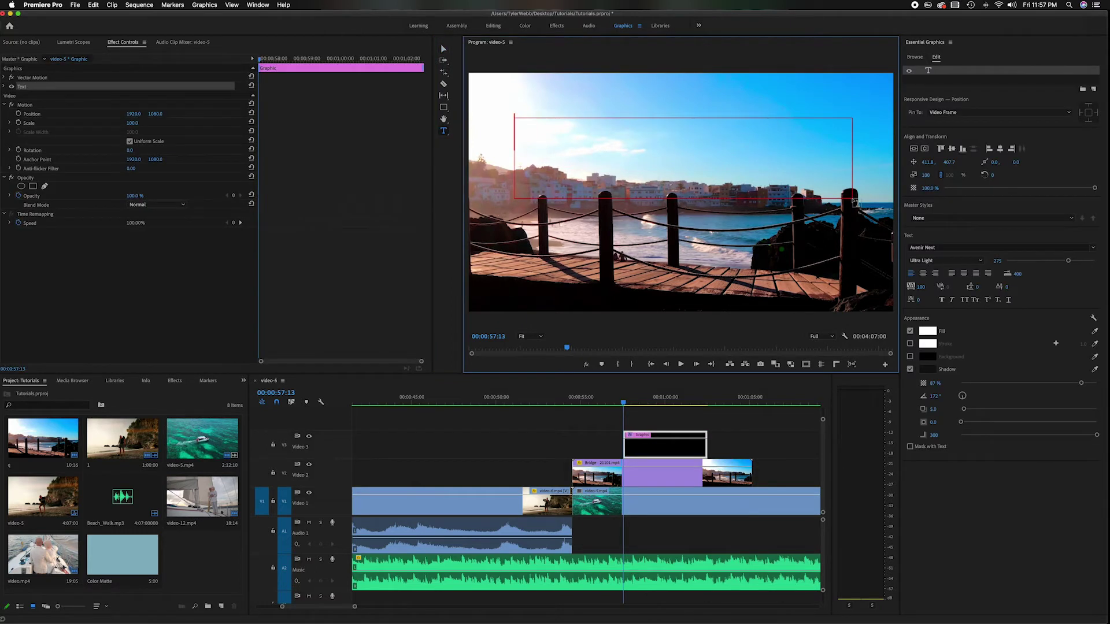
type("Visit California")
Select the whole title, browse the available fonts, and set its style to Bold while keeping Avenir Next
key("shift+alt+Left")
key("shift+alt+Left")
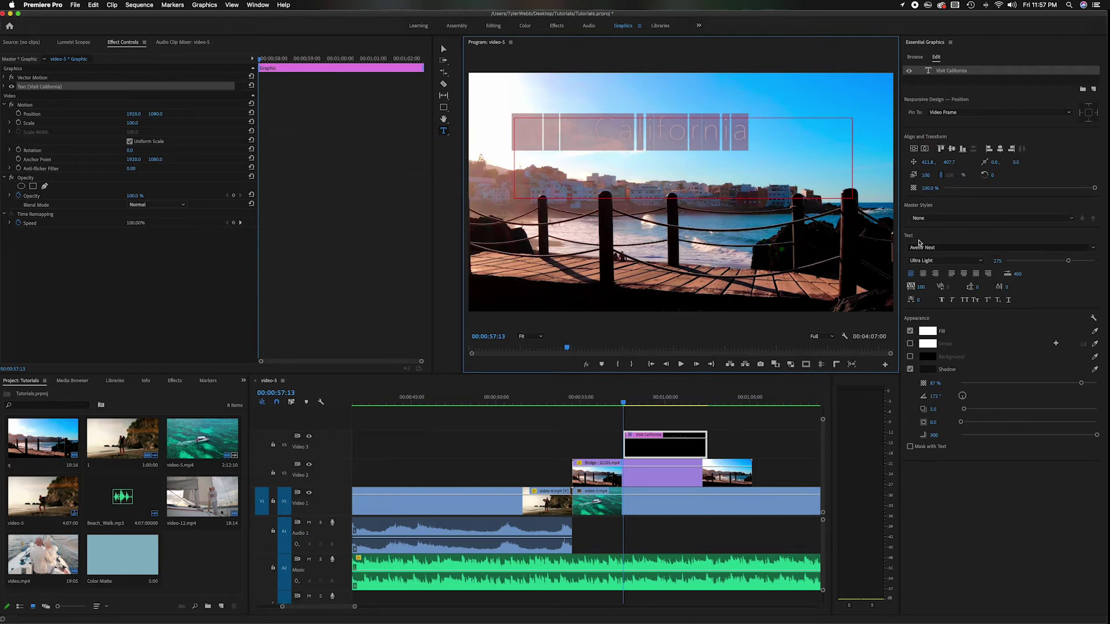
left_click(920, 241)
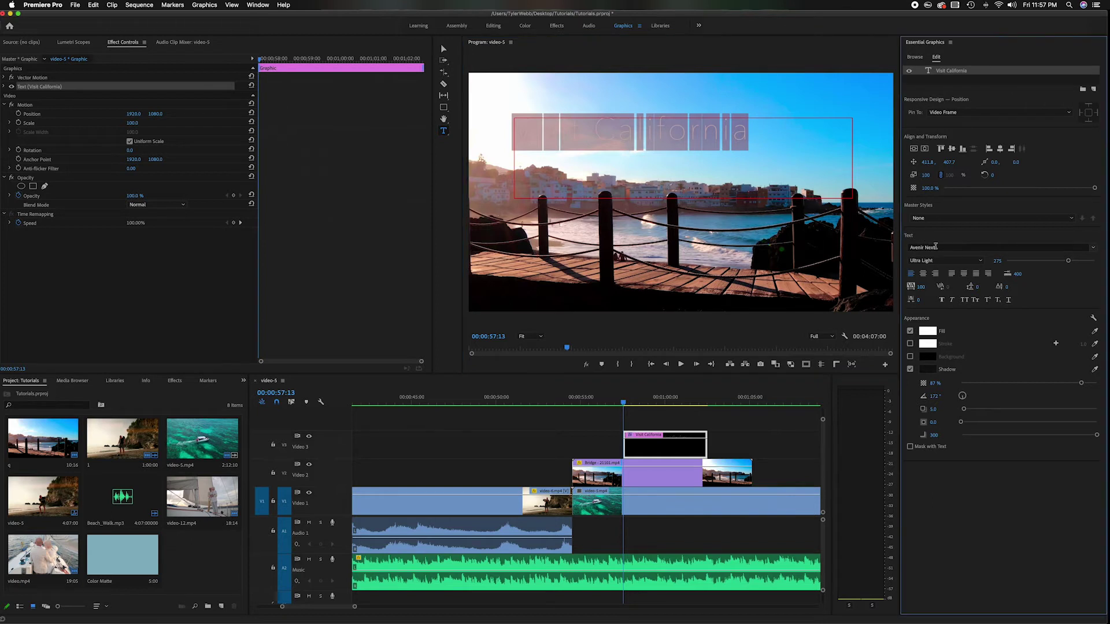
left_click(1093, 249)
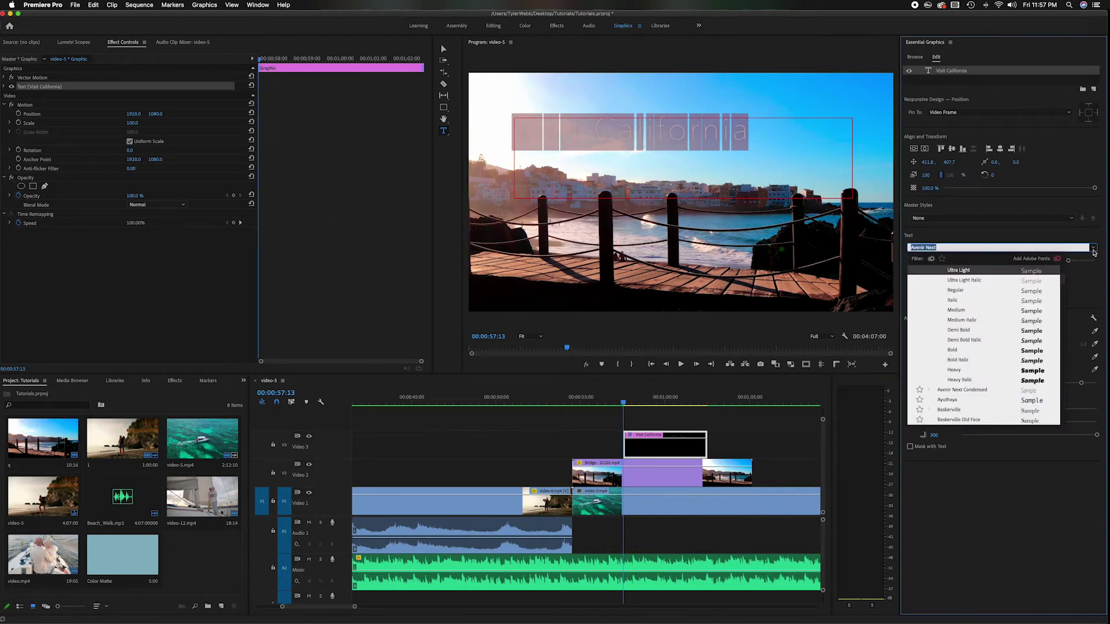
scroll(1021, 322, "up", 5)
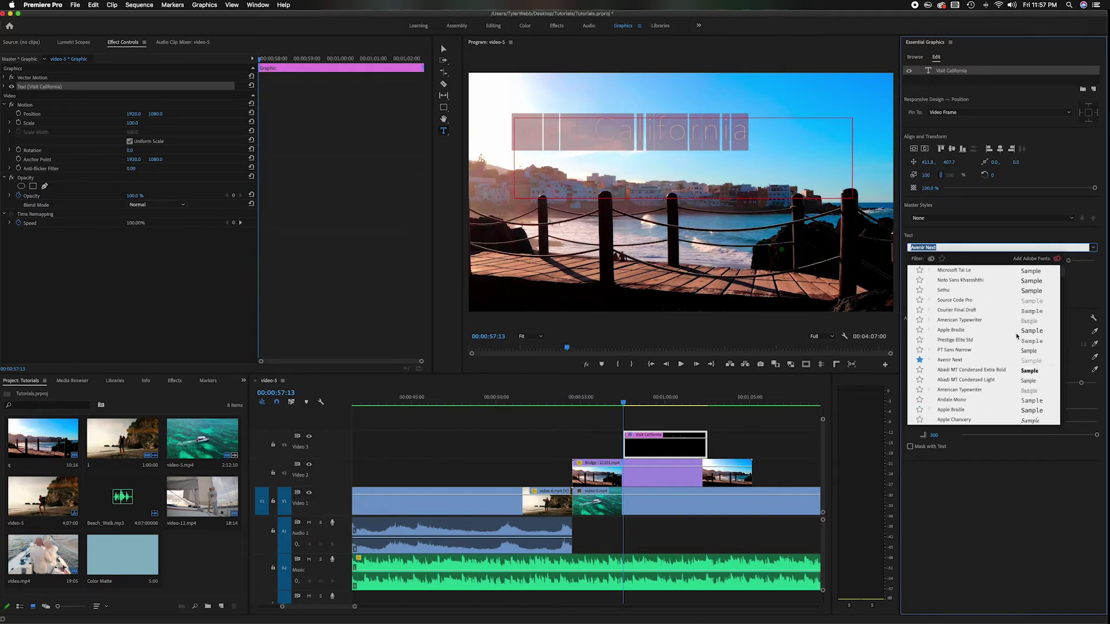
key("Escape")
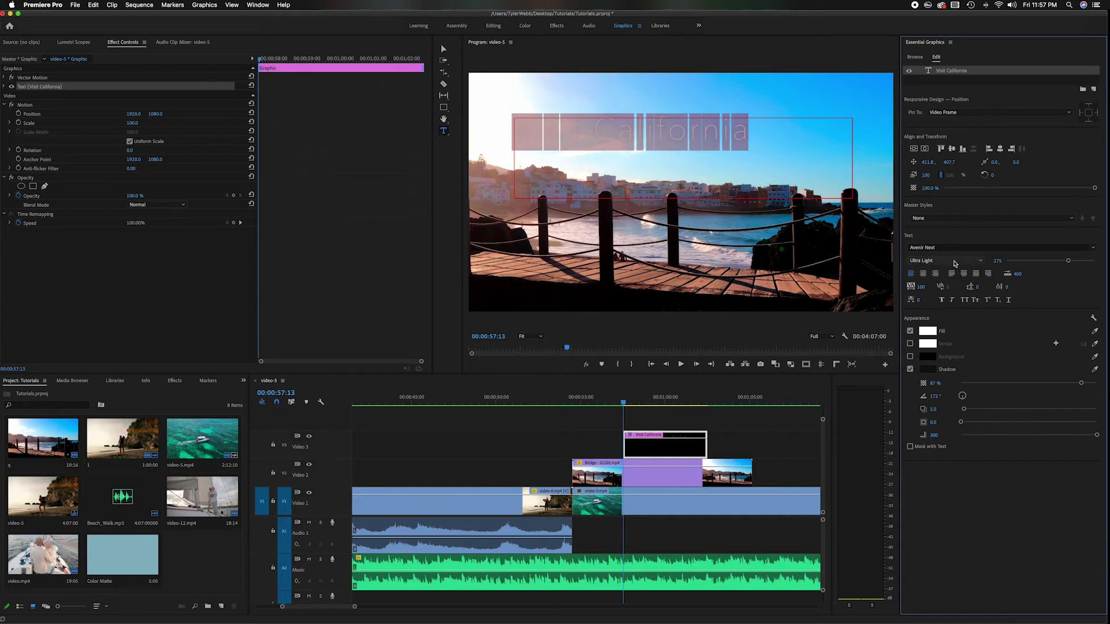
left_click(954, 263)
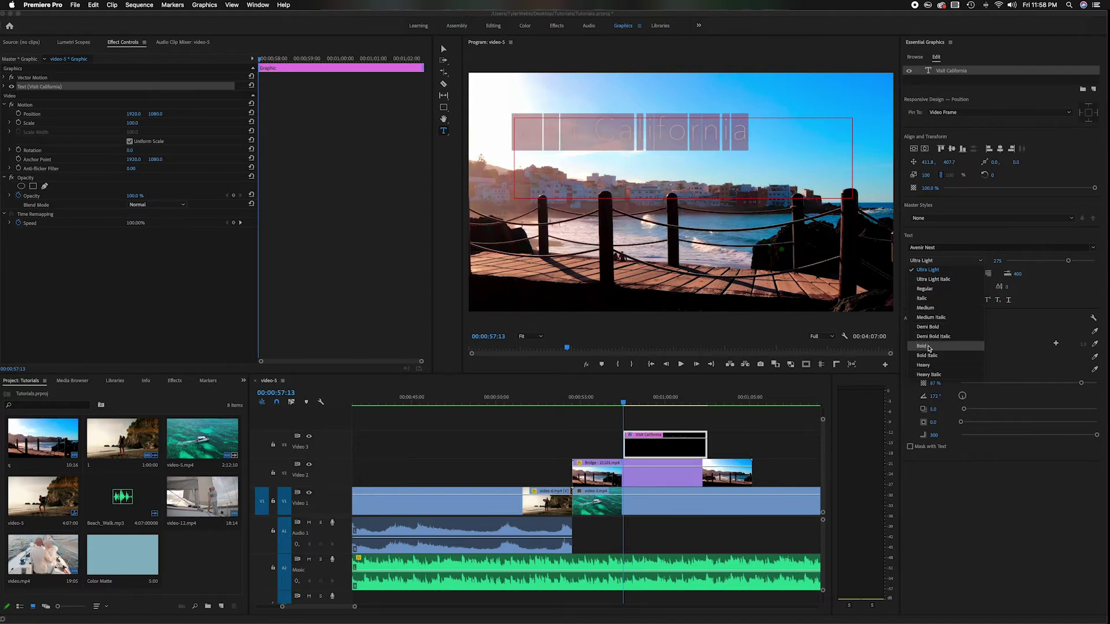
left_click(928, 346)
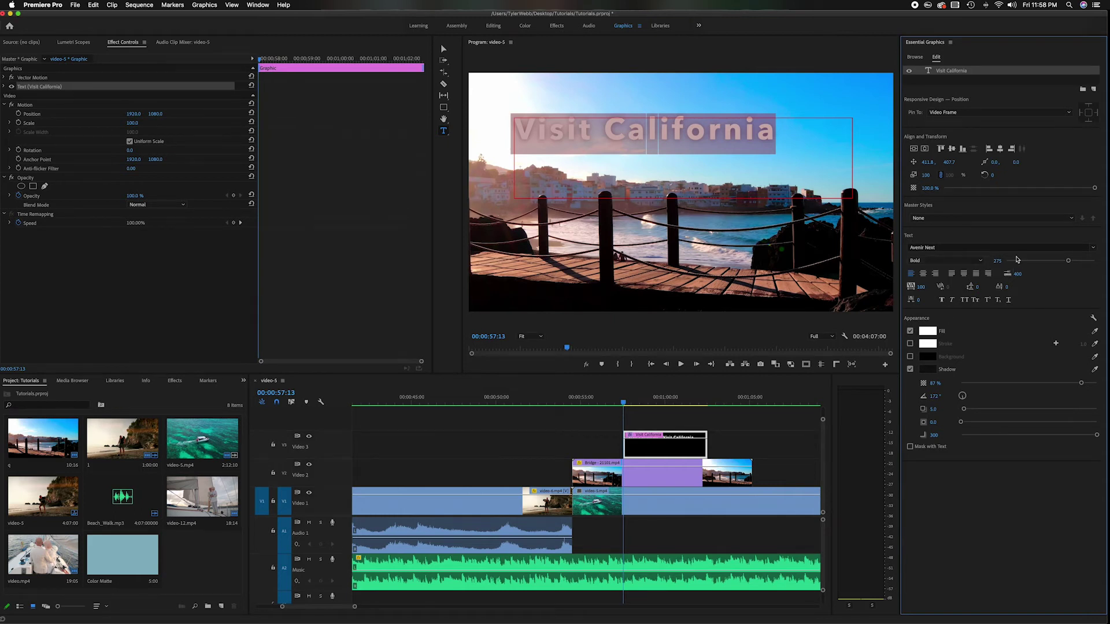
Try a smaller font size for the title, then enlarge it to about 330
left_click_drag(1062, 262, 1023, 265)
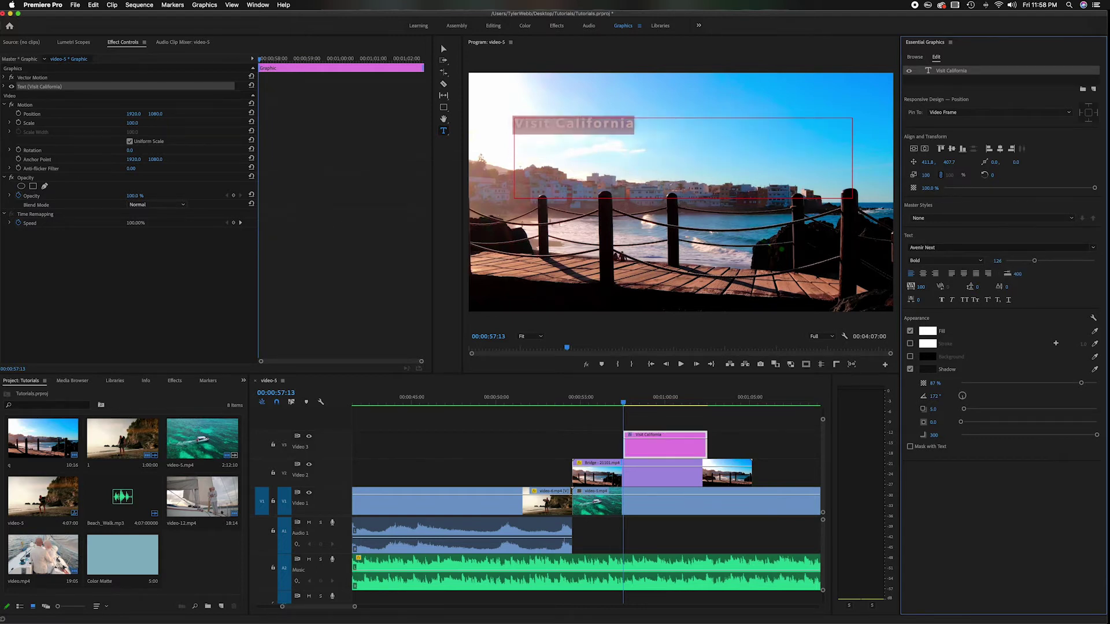
left_click_drag(1041, 263, 1080, 262)
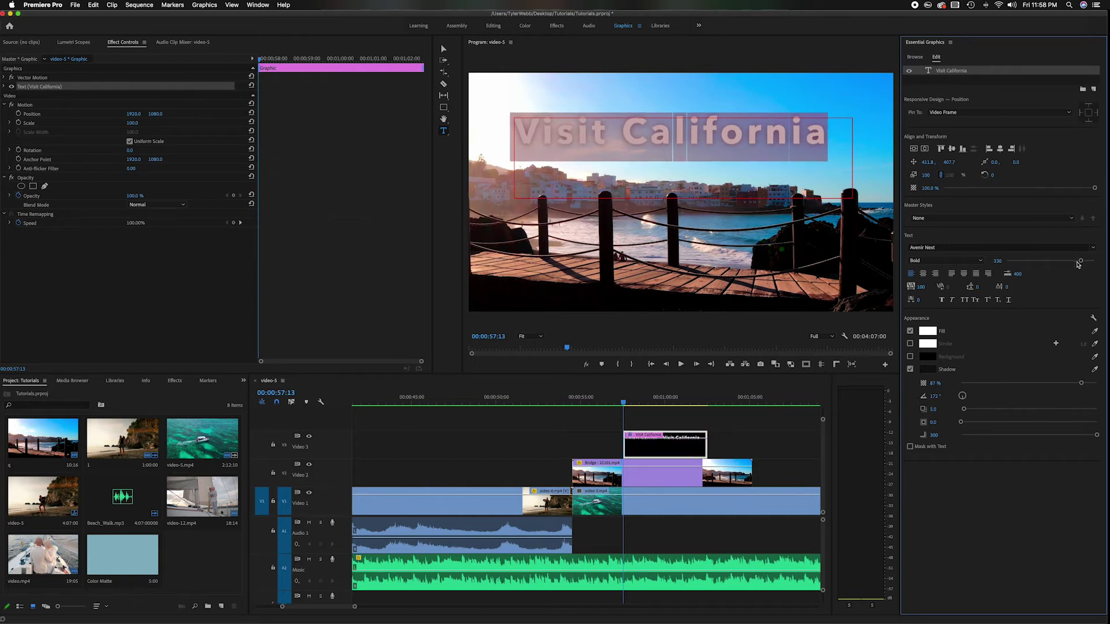
left_click(699, 179)
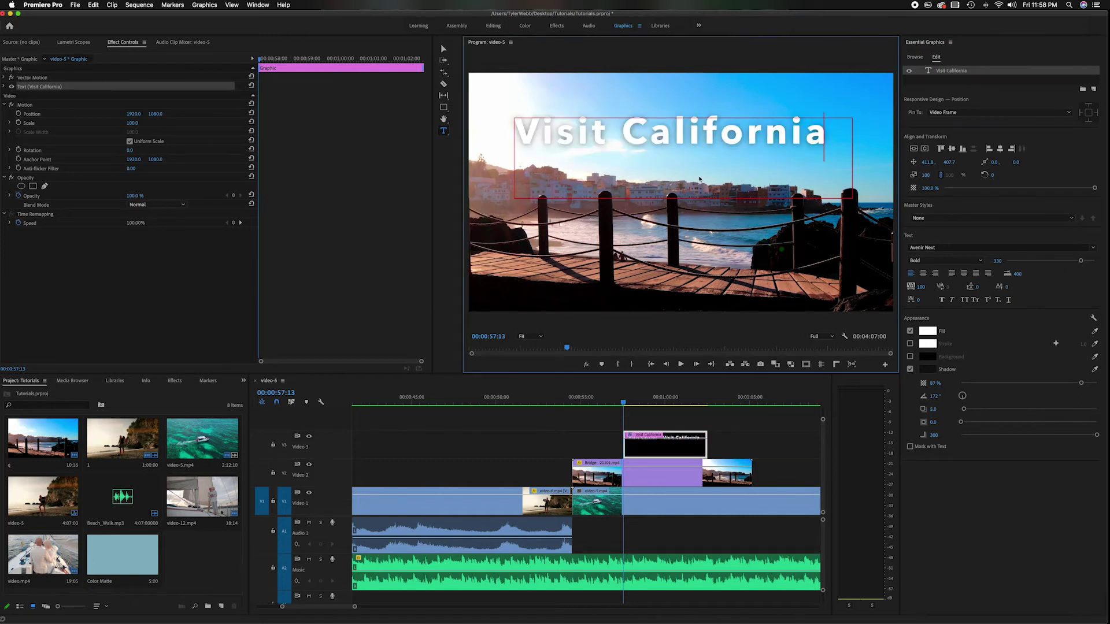
key("Right")
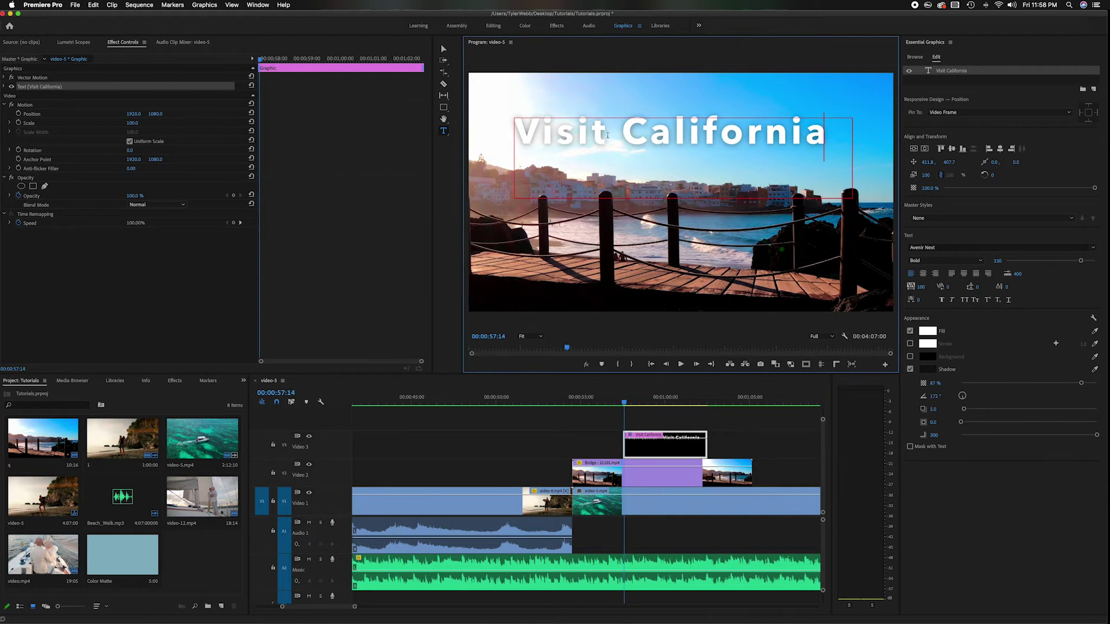
Reduce only the word "Visit" to a font size of about 243 and set its style to Bold Italic
triple_click(607, 135)
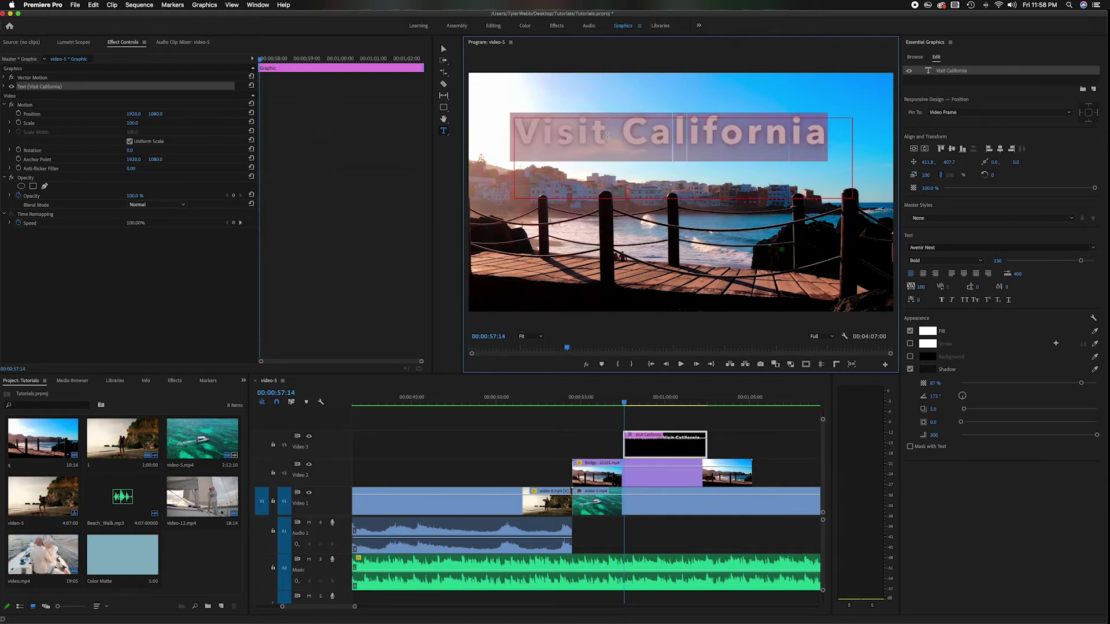
left_click(606, 136)
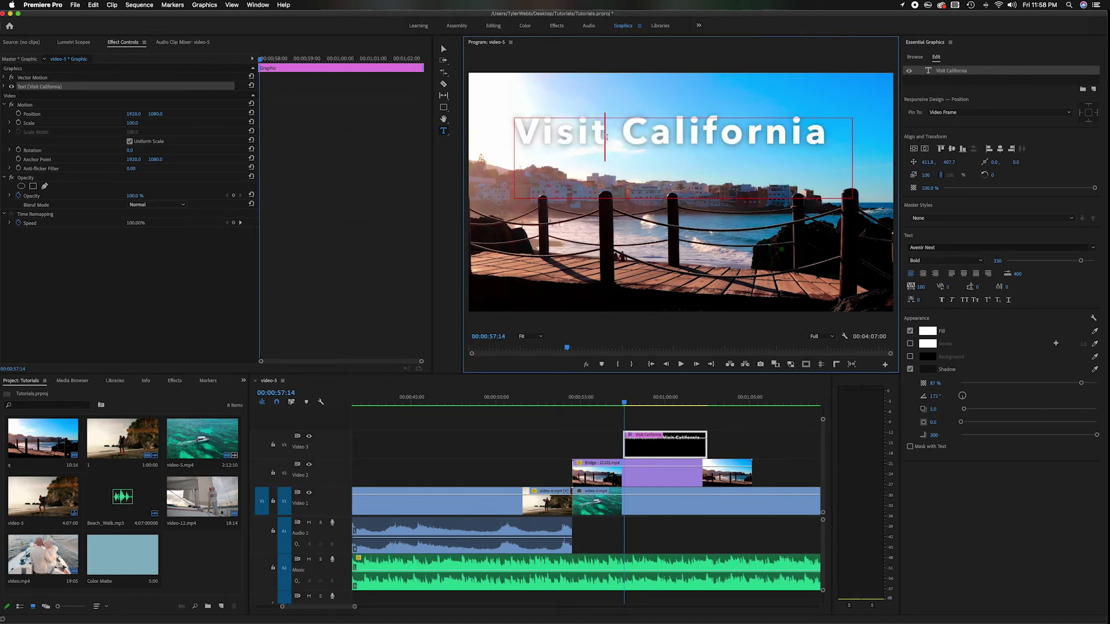
double_click(606, 137)
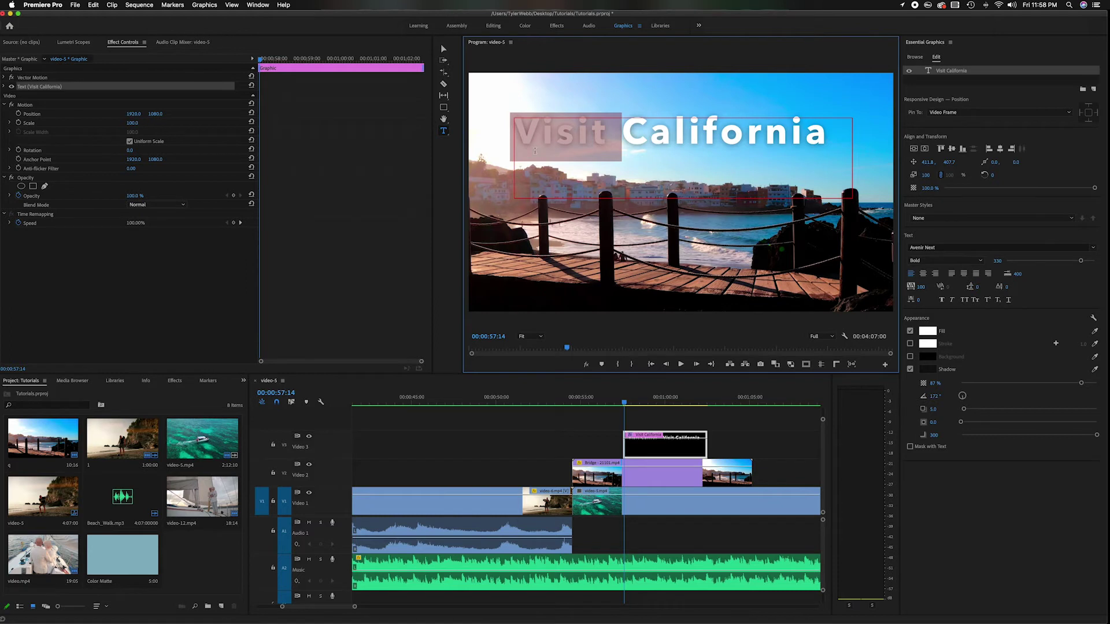
left_click_drag(1077, 262, 1065, 263)
left_click(956, 262)
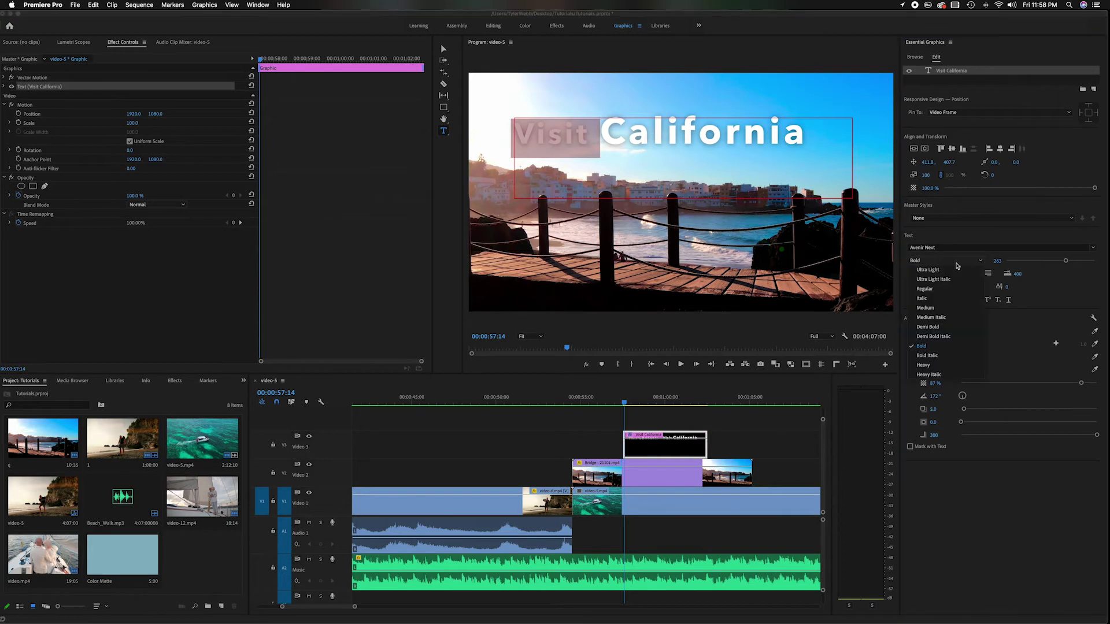
left_click(937, 356)
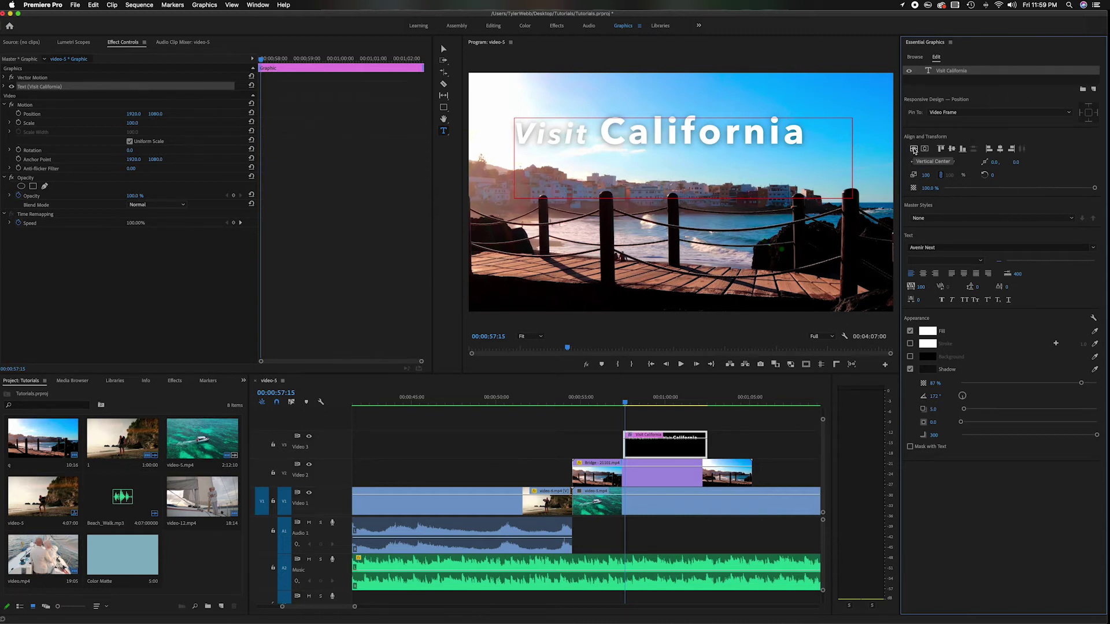
Centre the text box vertically and horizontally in the frame, then reposition it to about 519, 451
left_click(914, 149)
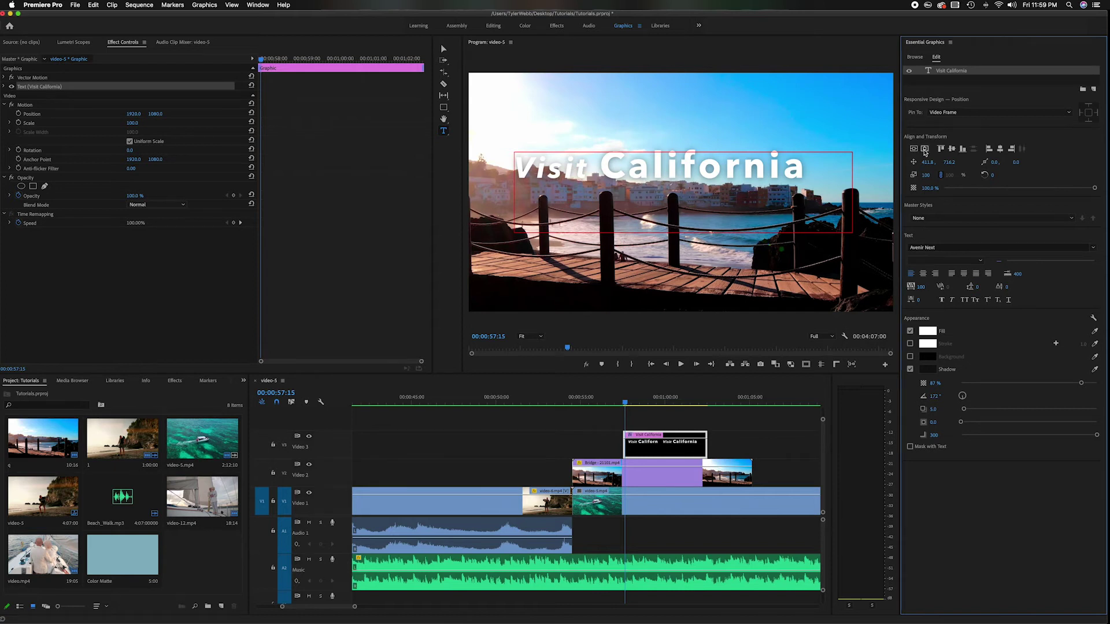
left_click(926, 150)
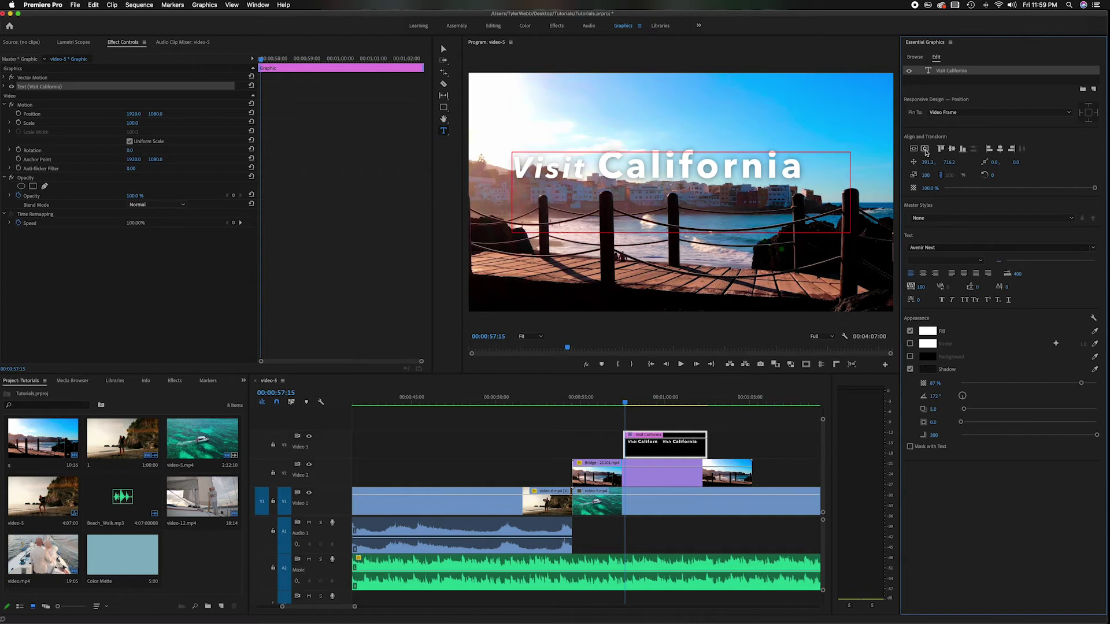
left_click_drag(927, 163, 954, 161)
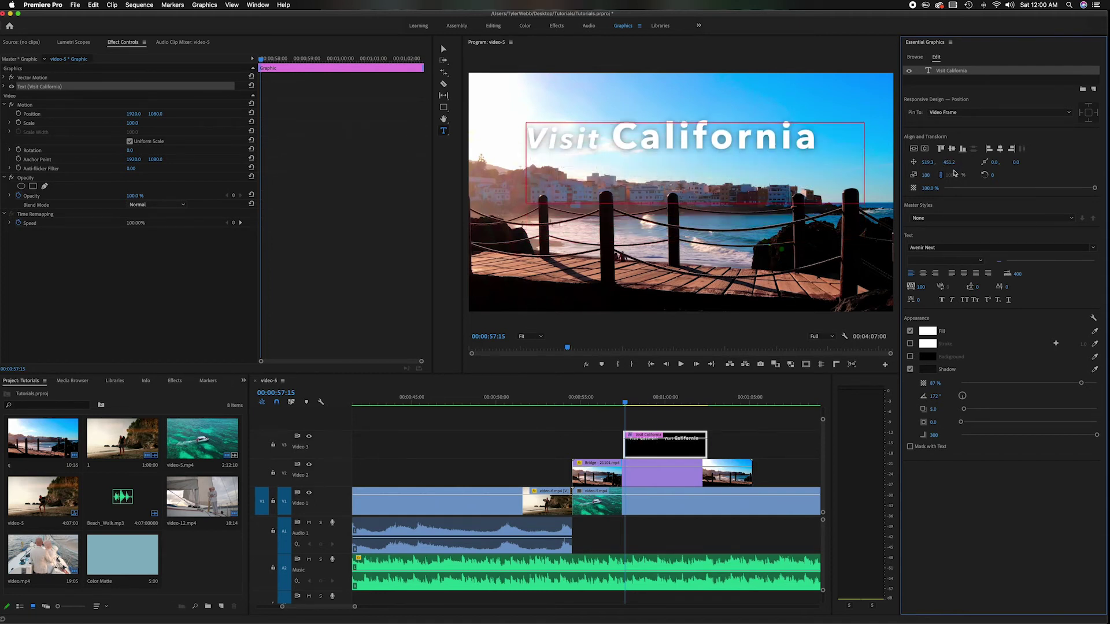
mouse_move(1092, 189)
left_mouse_down()
mouse_move(973, 192)
mouse_move(1091, 192)
left_mouse_up()
Compare the left, centre and right paragraph alignments of the title and keep it centre-aligned
left_click(923, 273)
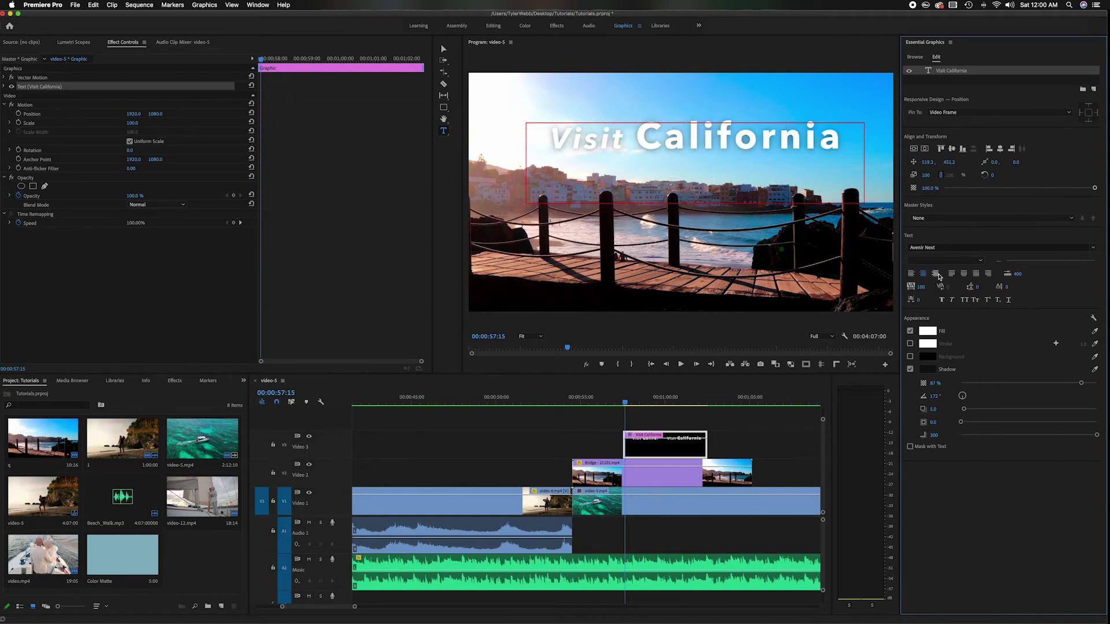
left_click(911, 273)
left_click(923, 274)
left_click(933, 273)
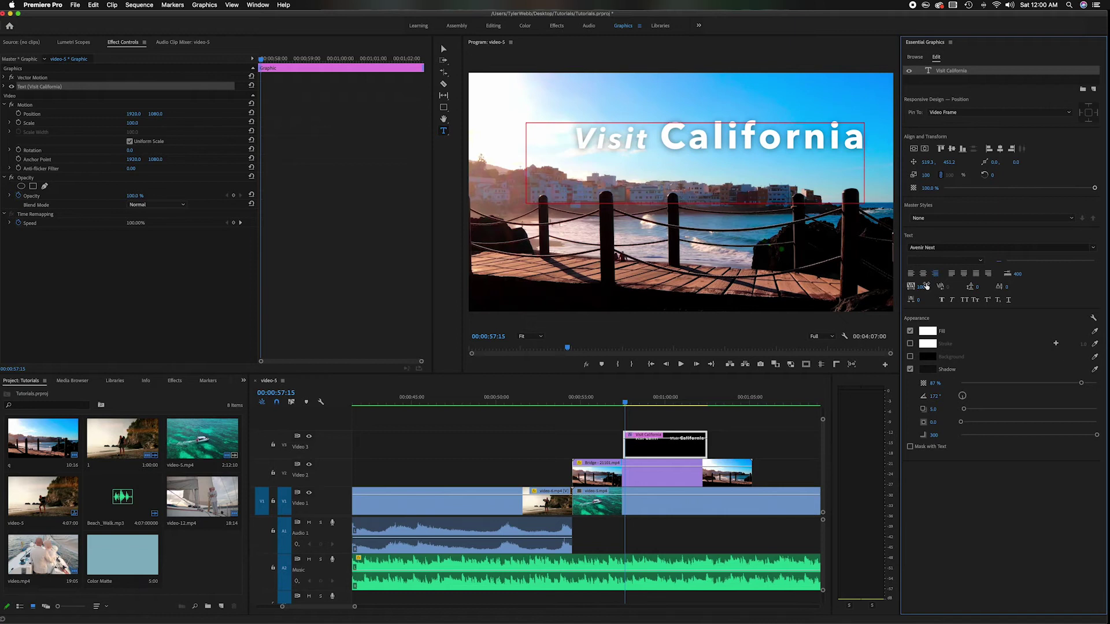
left_click(924, 274)
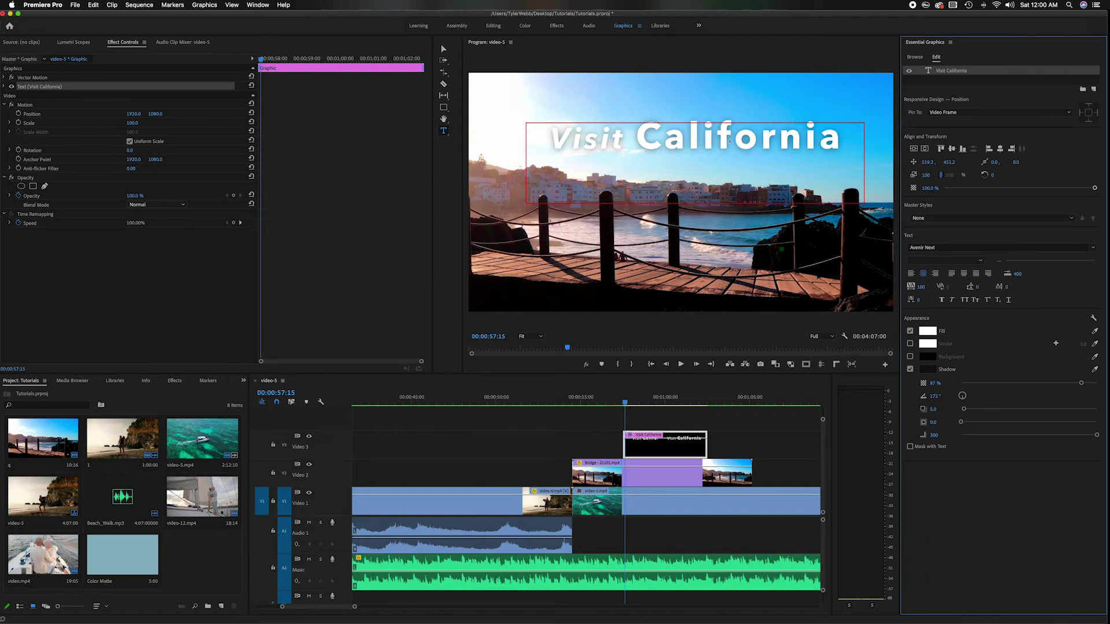
Widen the tracking of the word "California" to about 229
double_click(729, 139)
left_click(920, 288)
left_click_drag(920, 287, 991, 287)
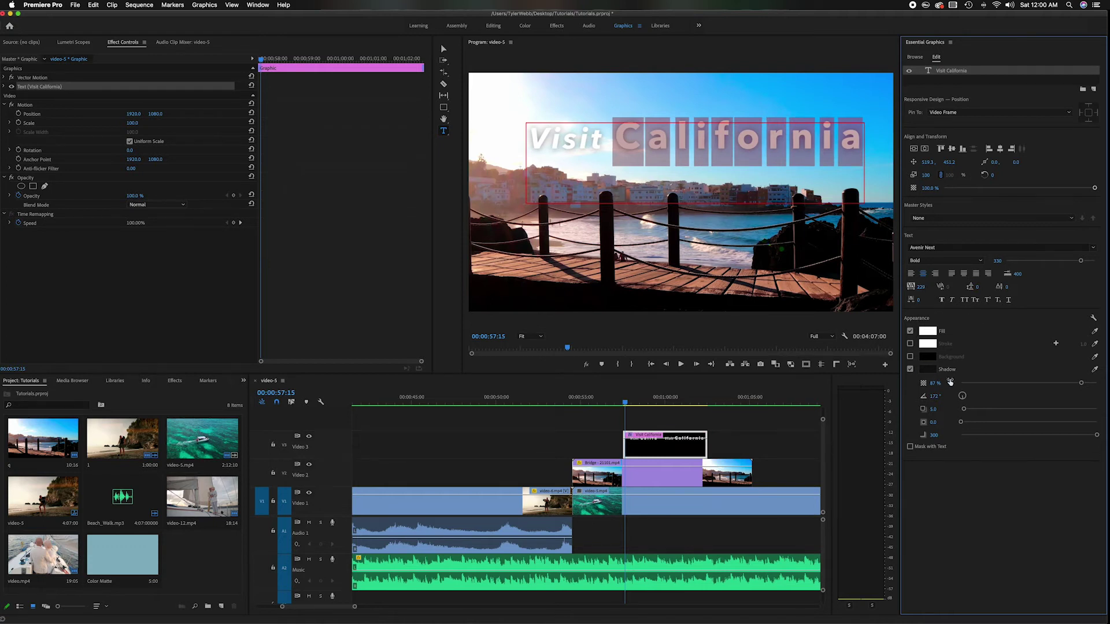
Give the word "California" a dark red fill (B41717) and a white stroke about 15 wide
left_click(928, 332)
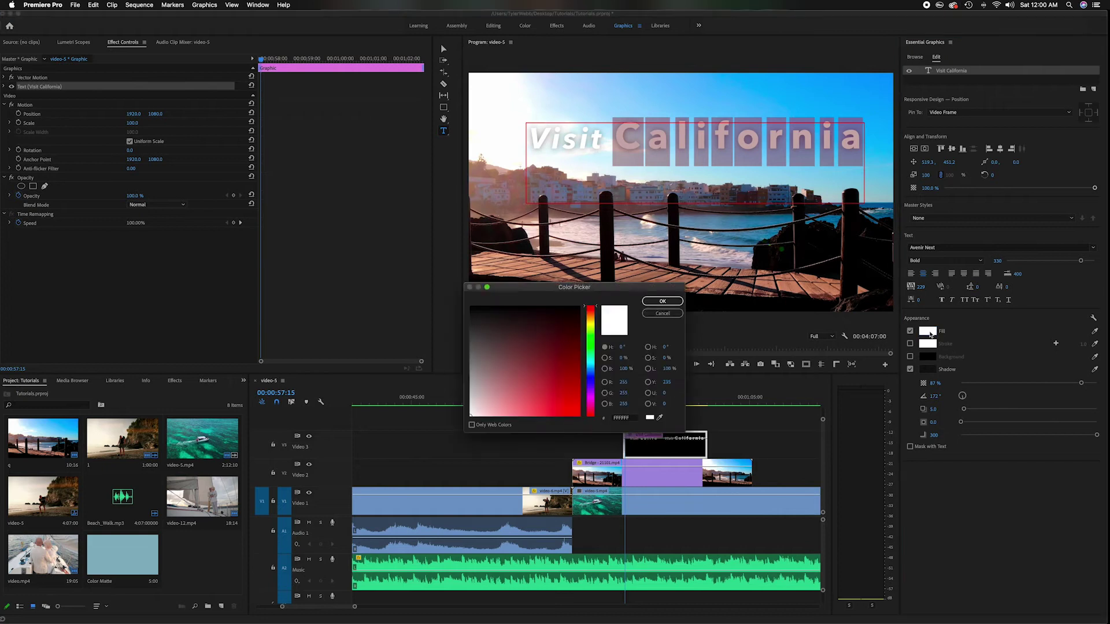
mouse_move(502, 392)
left_mouse_down()
mouse_move(482, 404)
mouse_move(499, 385)
mouse_move(570, 409)
mouse_move(540, 356)
mouse_move(547, 331)
mouse_move(493, 394)
mouse_move(566, 383)
left_mouse_up()
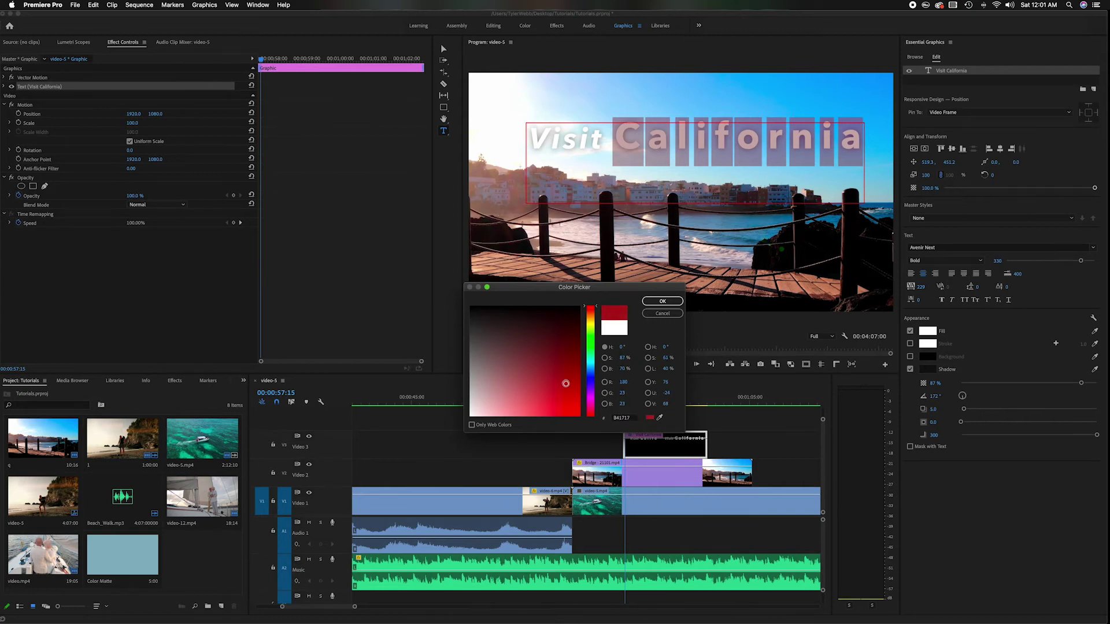
left_click(662, 302)
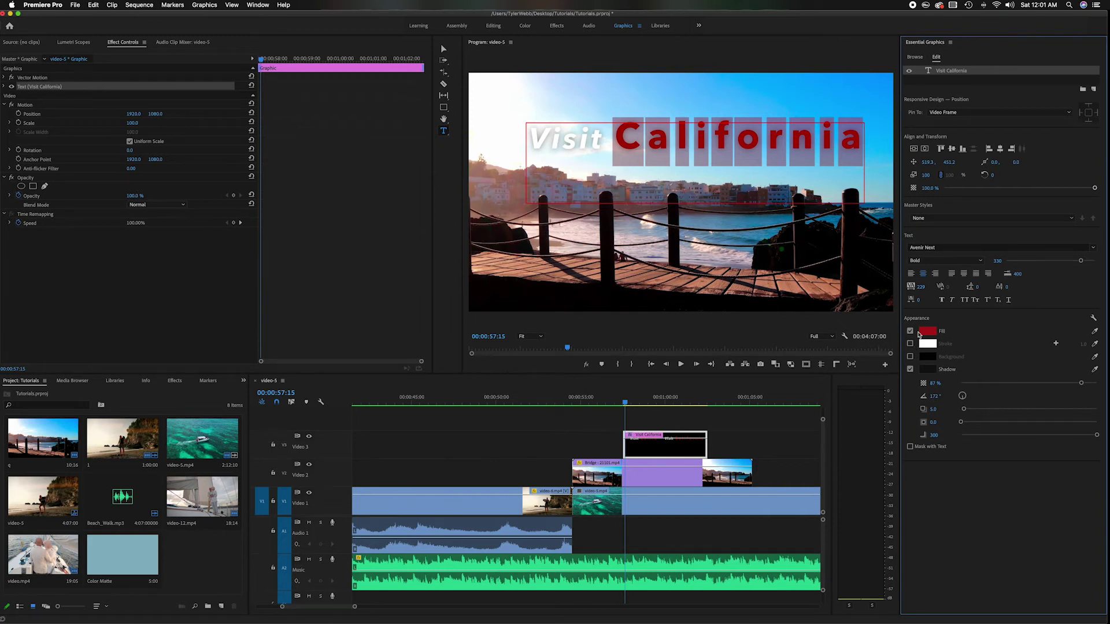
left_click(910, 345)
mouse_move(1085, 347)
left_mouse_down()
mouse_move(1106, 347)
mouse_move(1088, 347)
left_mouse_up()
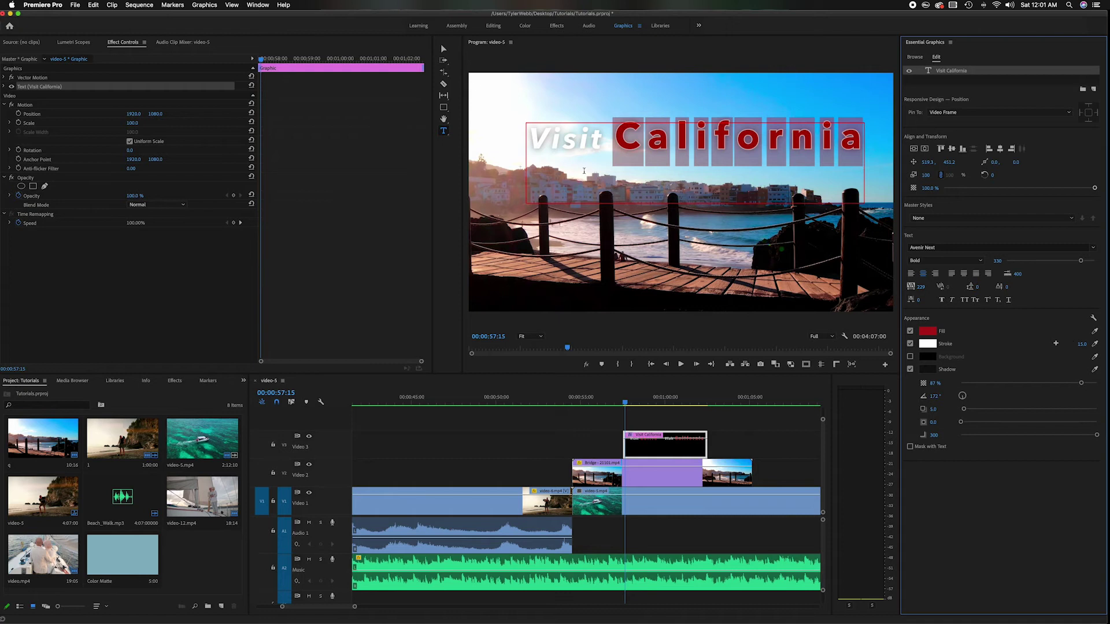
Give the word "Visit" in the title a muted red fill
left_click(576, 144)
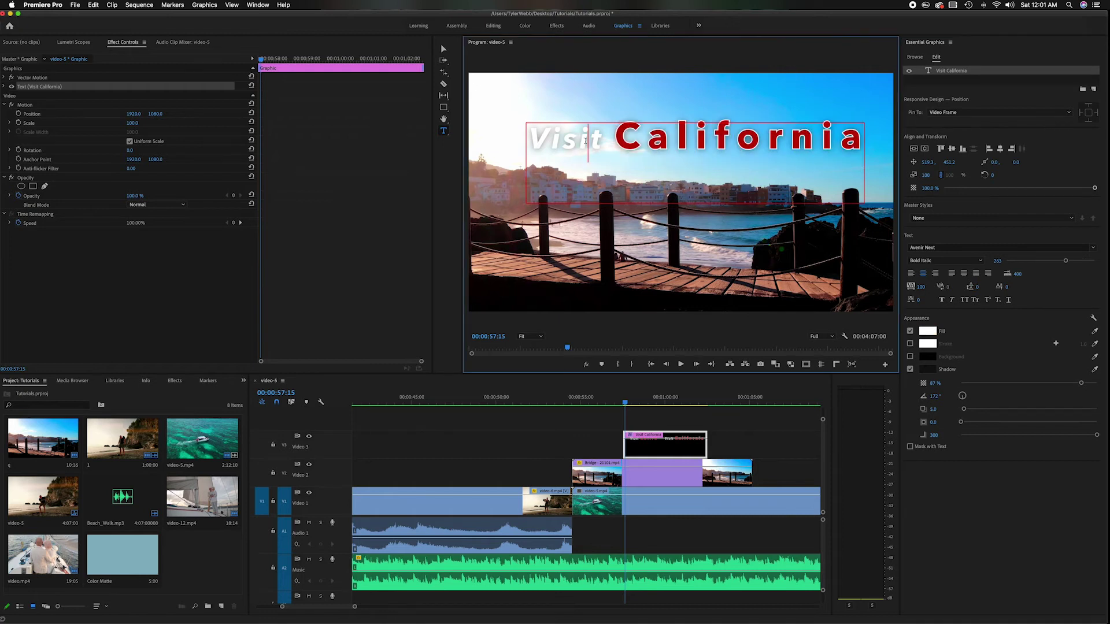
double_click(585, 141)
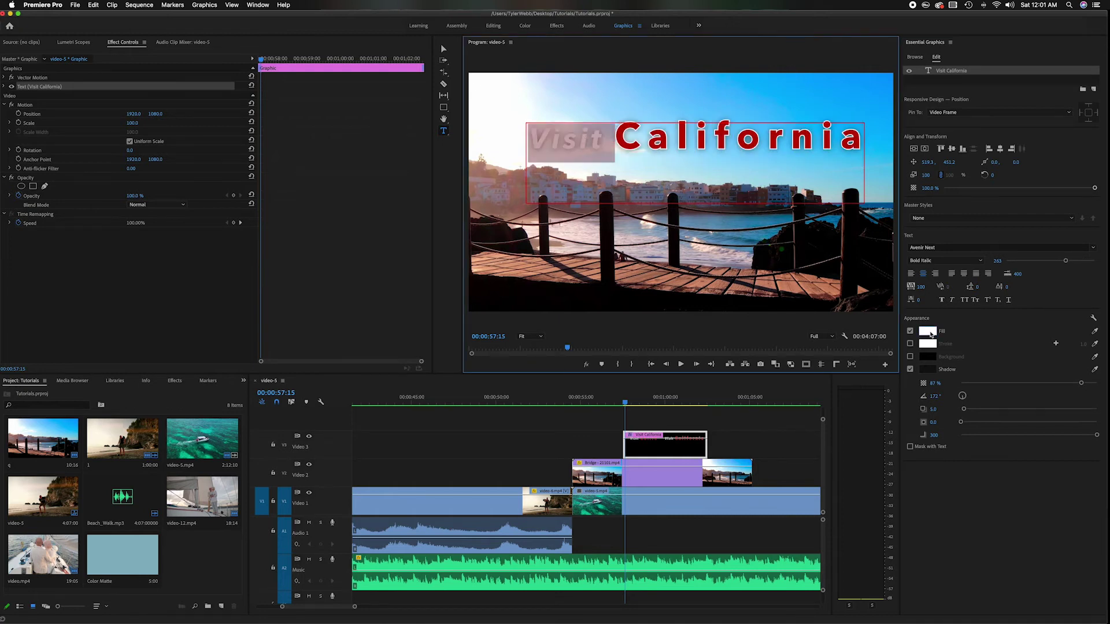
left_click(927, 332)
left_click_drag(497, 399, 511, 384)
left_click(663, 301)
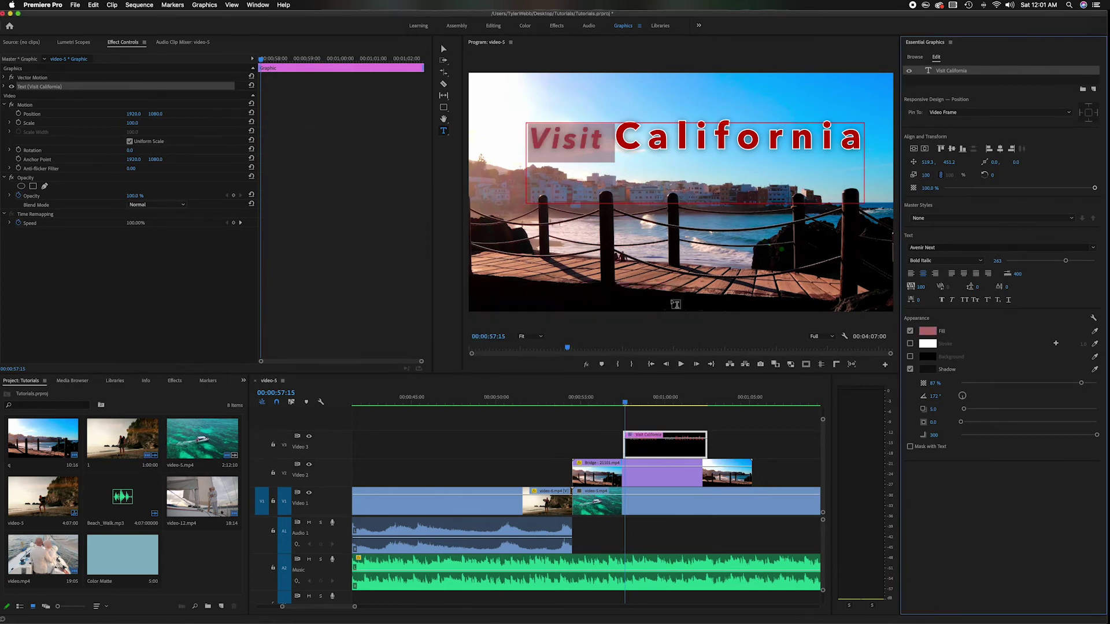
Toggle the shadow on "Visit" to compare, reduce its shadow blur to about 104, and deselect the text
left_click(910, 369)
left_click(910, 369)
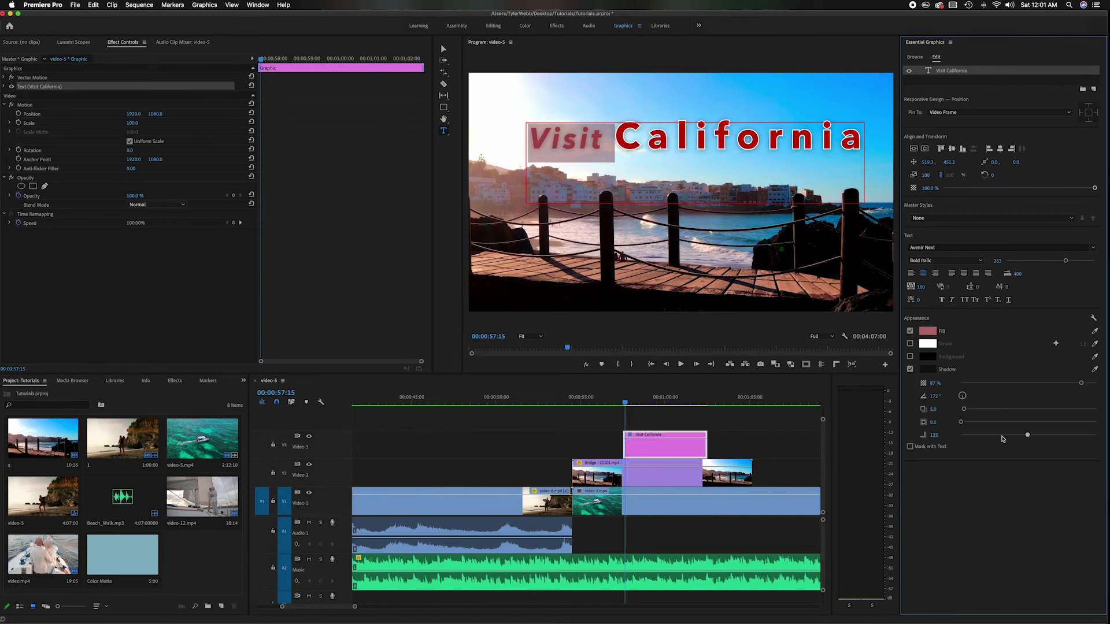
left_click_drag(1053, 434, 1017, 435)
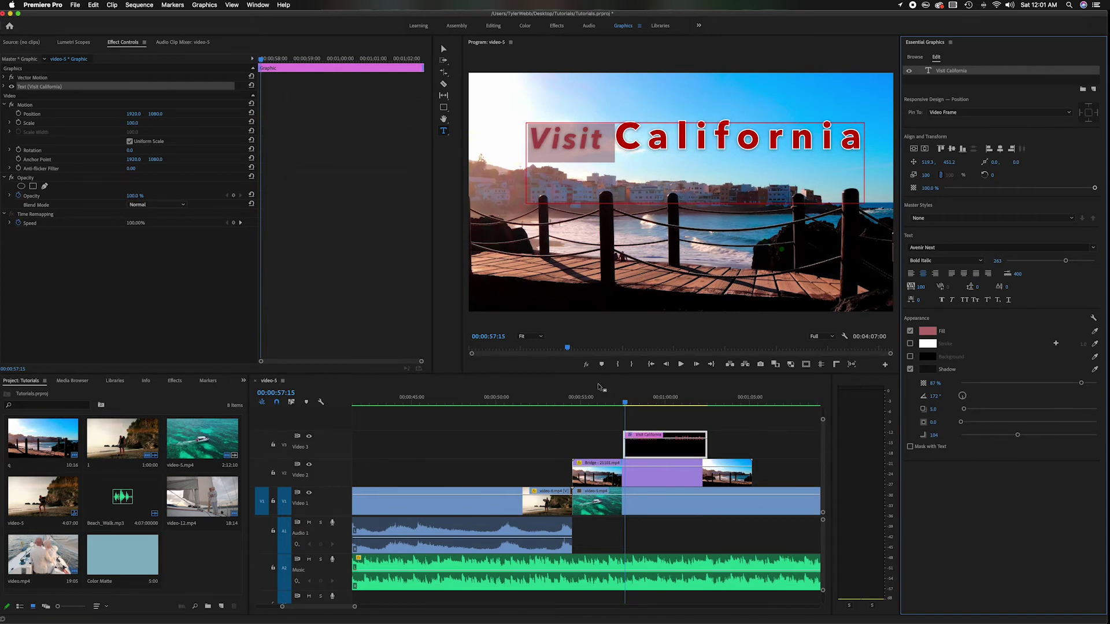
left_click(442, 50)
left_click(587, 160)
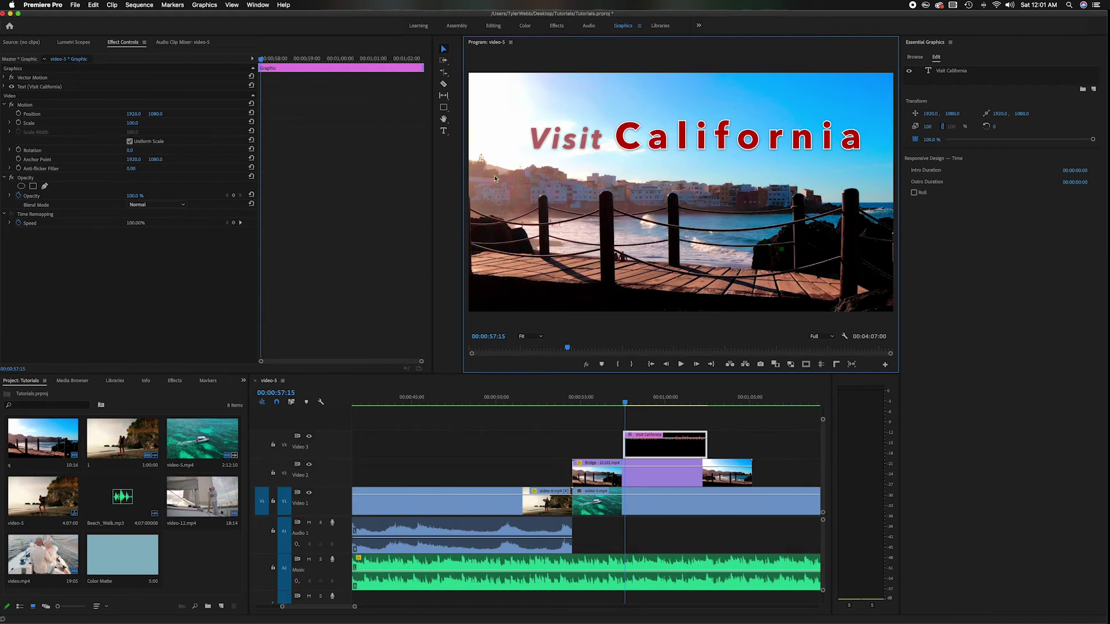
Draw a black rectangle with the Rectangle tool that covers the whole "Visit California" title
left_click(443, 108)
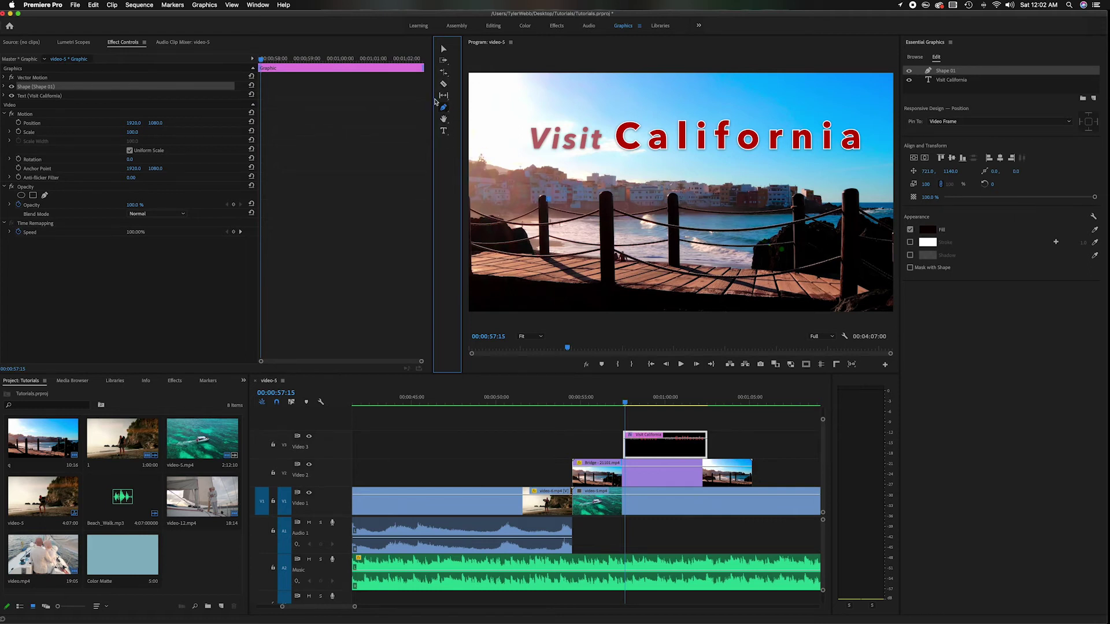
left_click(444, 109)
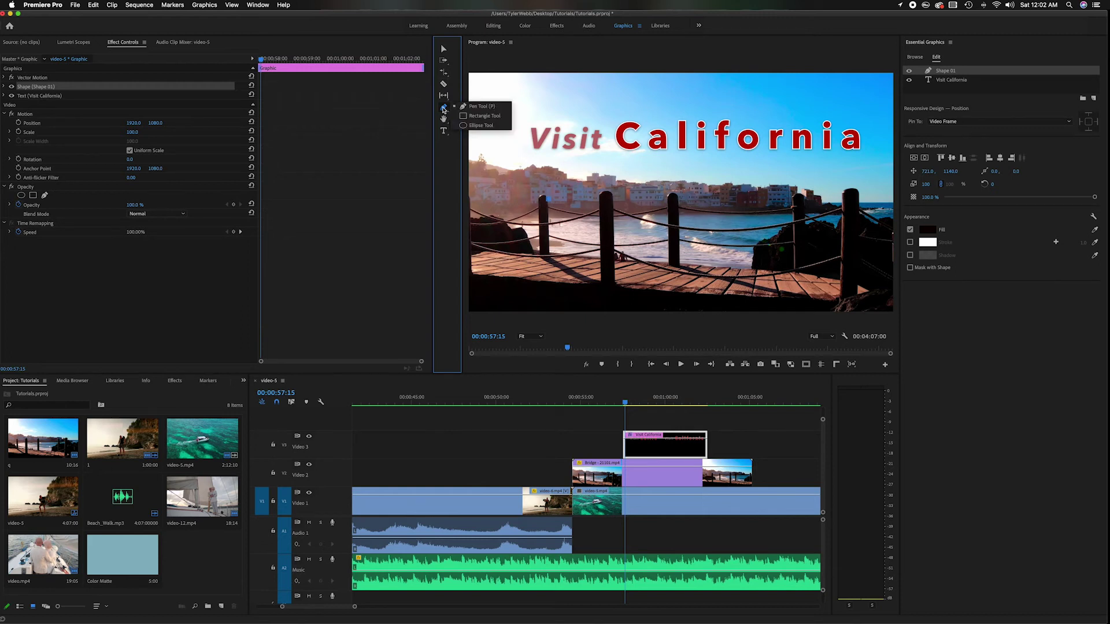
left_click(475, 118)
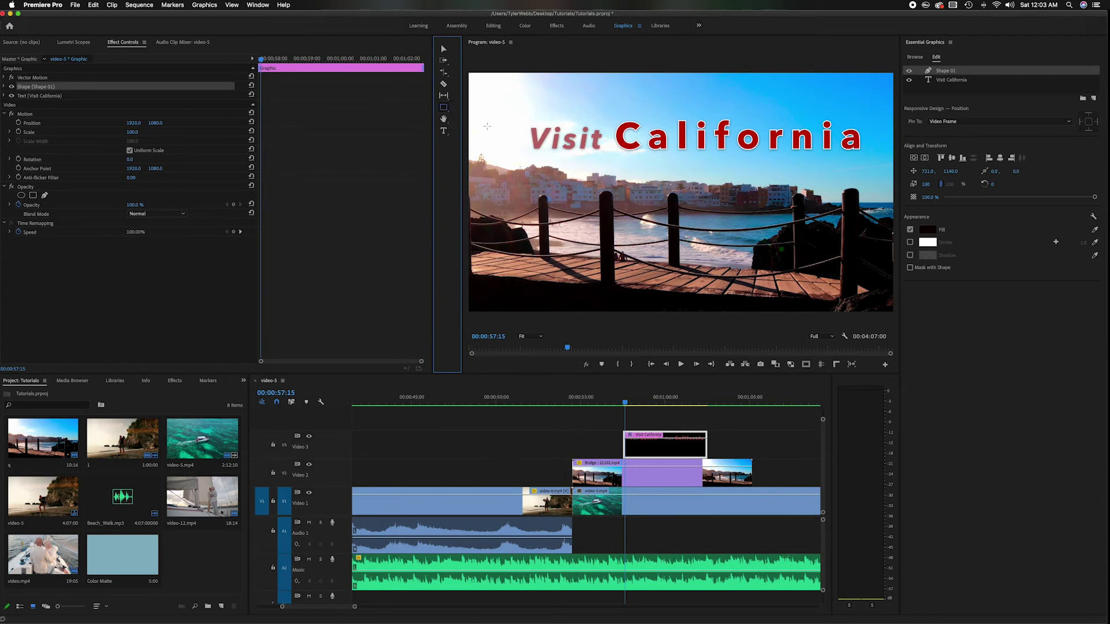
left_click_drag(515, 117, 875, 166)
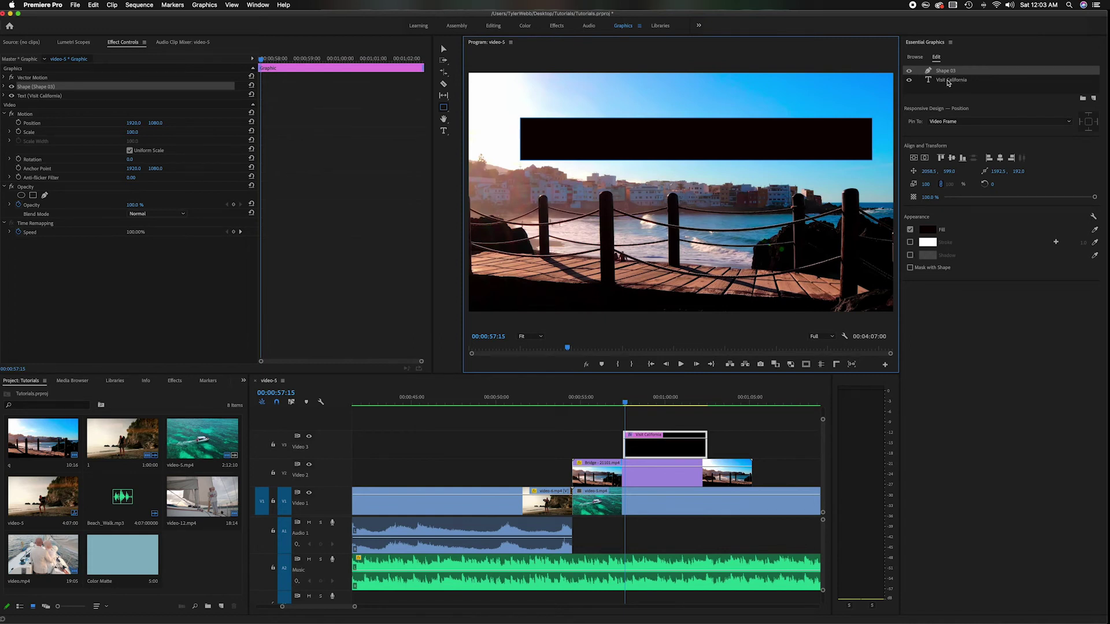
Move the "Visit California" text layer above the rectangle layer and shift the rectangle slightly up behind the text
left_click(952, 80)
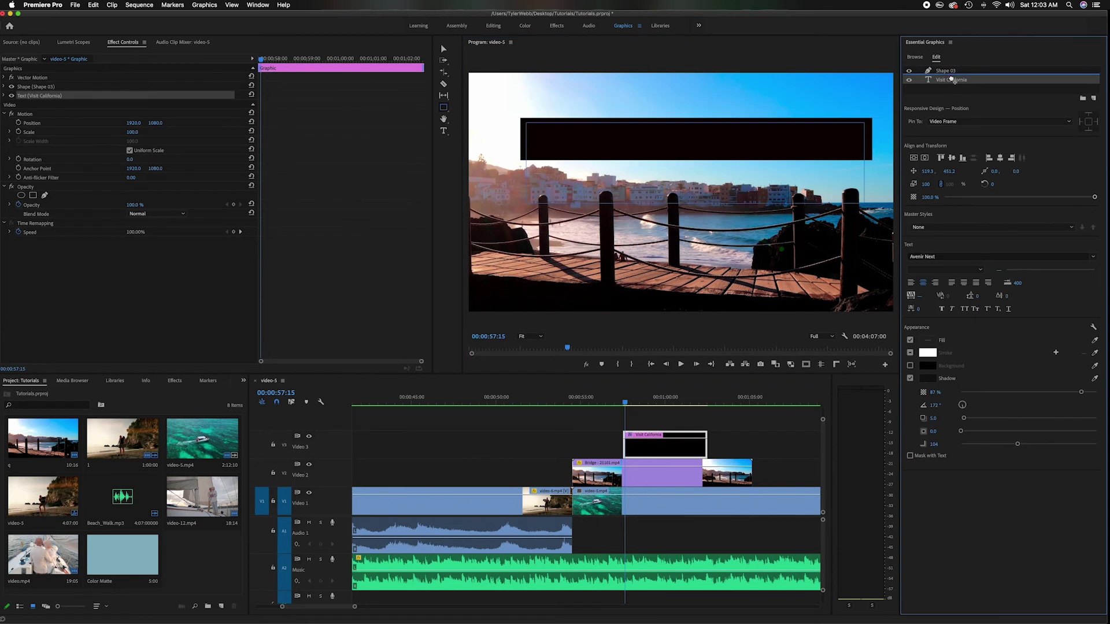
left_click_drag(951, 81, 951, 70)
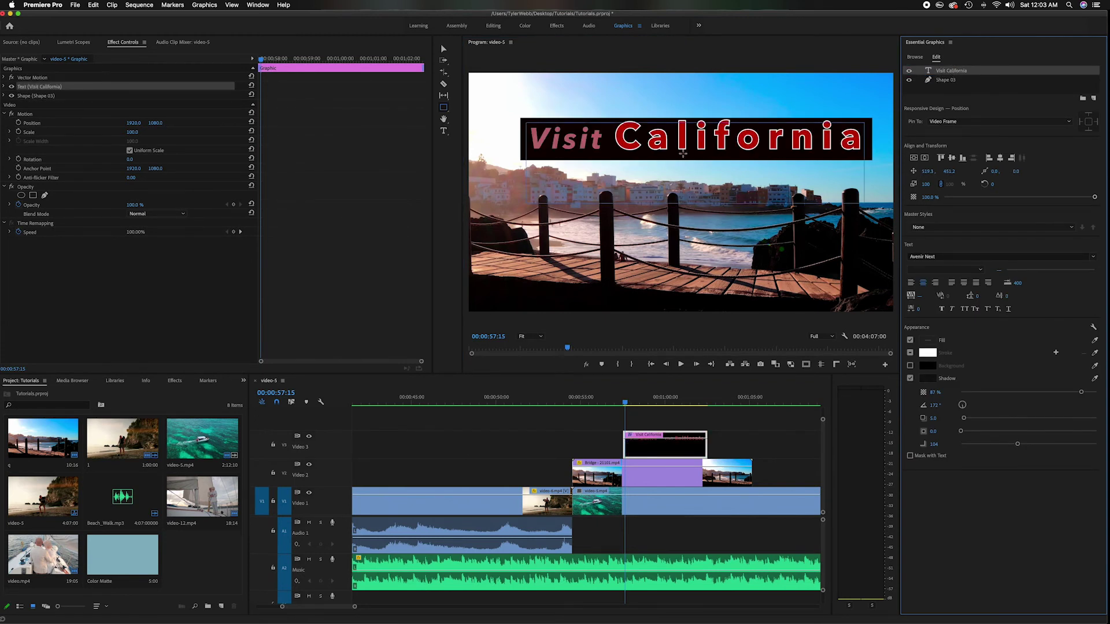
left_click(964, 88)
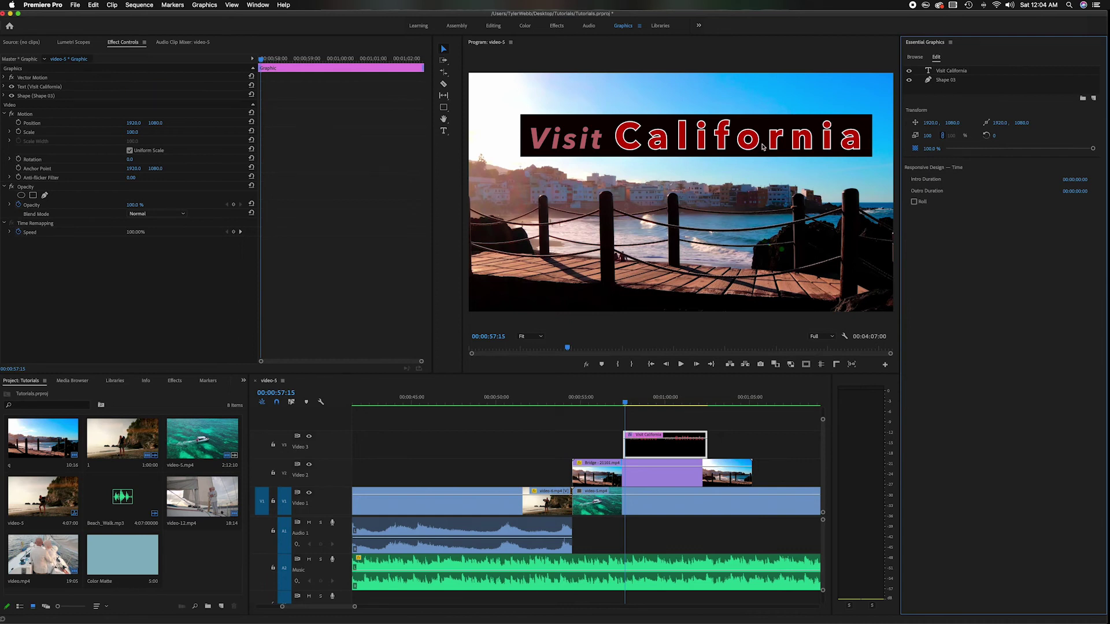
Lower the rectangle's opacity to about 45% and add a white stroke about 15 wide
left_click(950, 81)
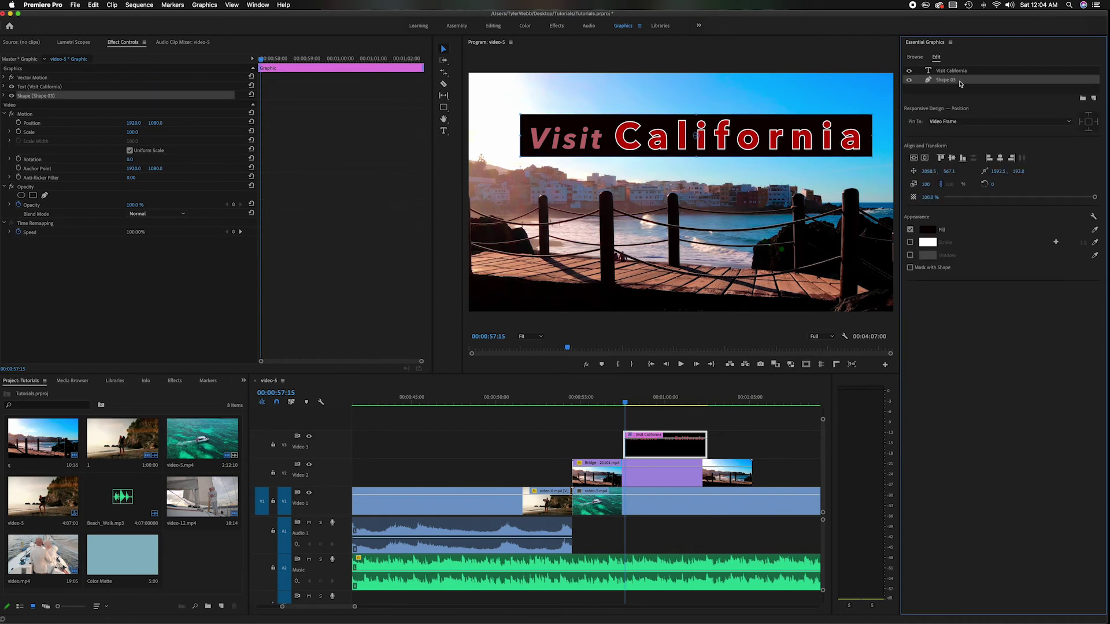
left_click_drag(1095, 198, 1043, 199)
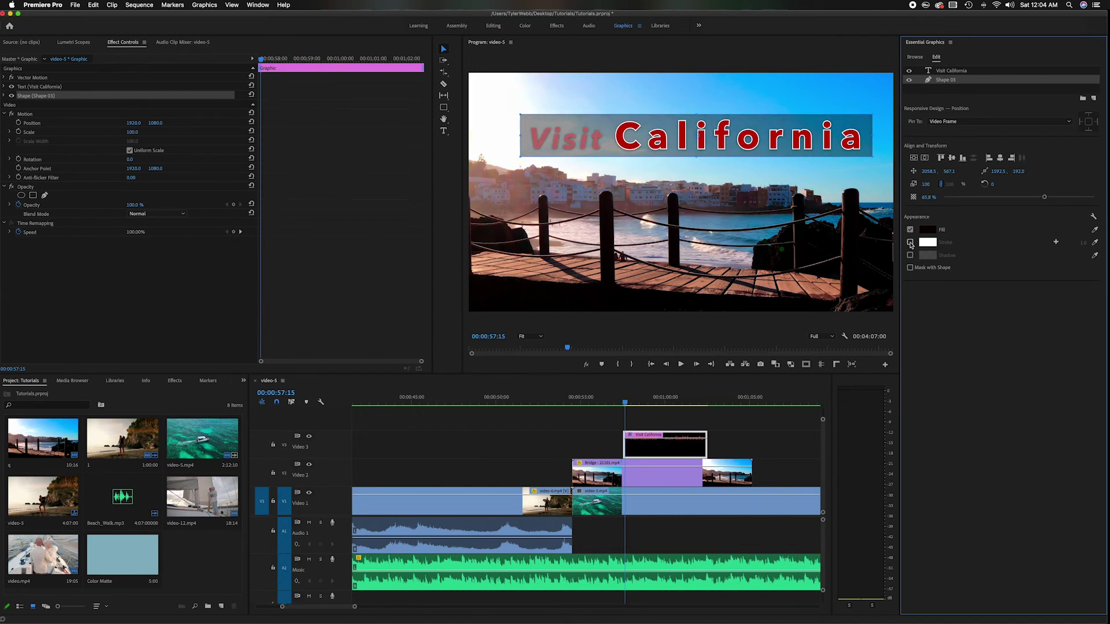
left_click(911, 243)
left_click_drag(1082, 243, 1087, 243)
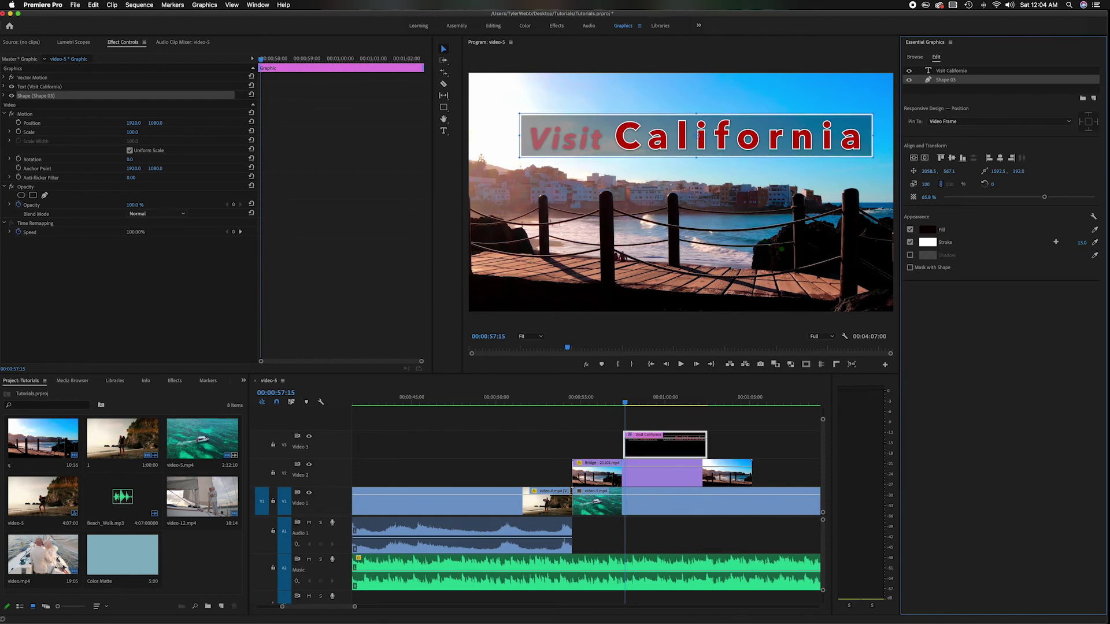
left_click_drag(1044, 199, 1012, 200)
left_click(623, 395)
left_click(614, 338)
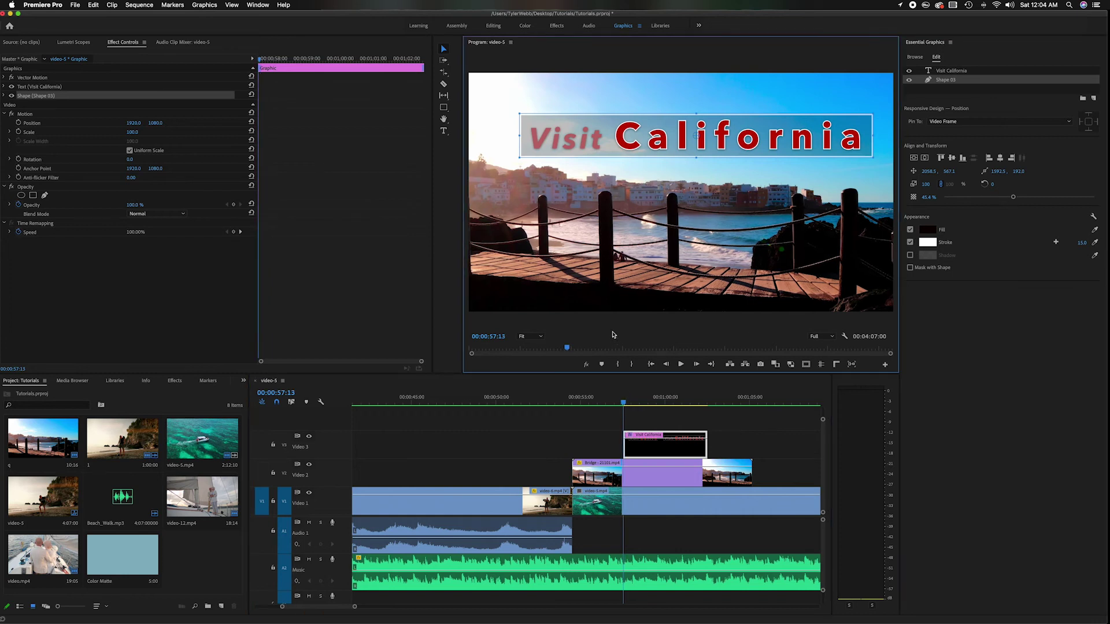
left_click(613, 333)
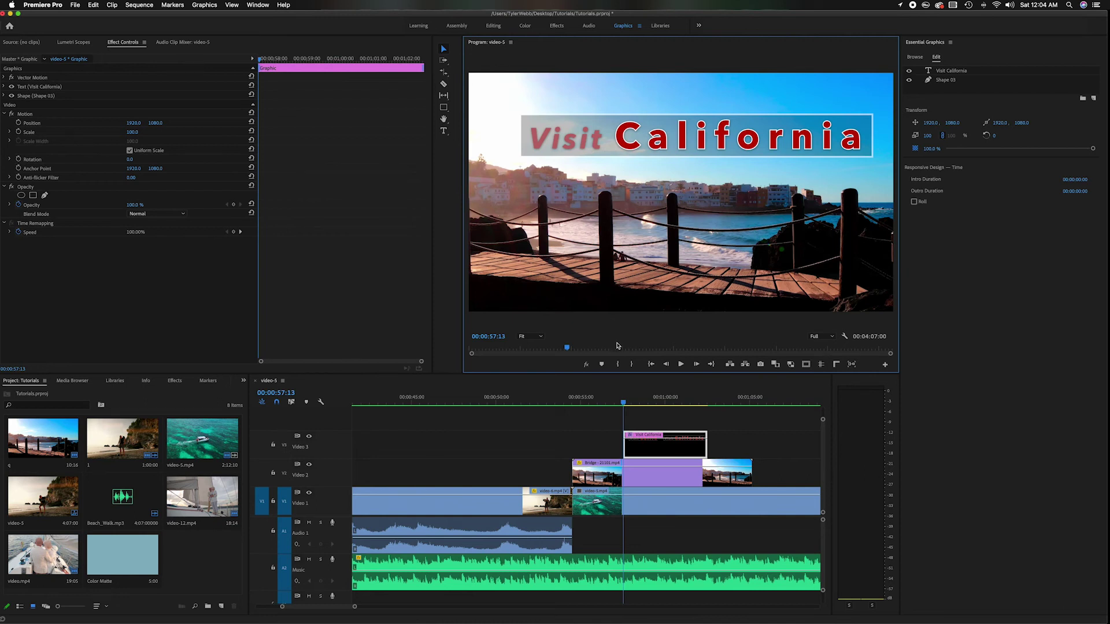
Scrub over the title and apply the default transition to the start and end of its clip on Video 3
left_click(616, 403)
left_click_drag(616, 404, 616, 403)
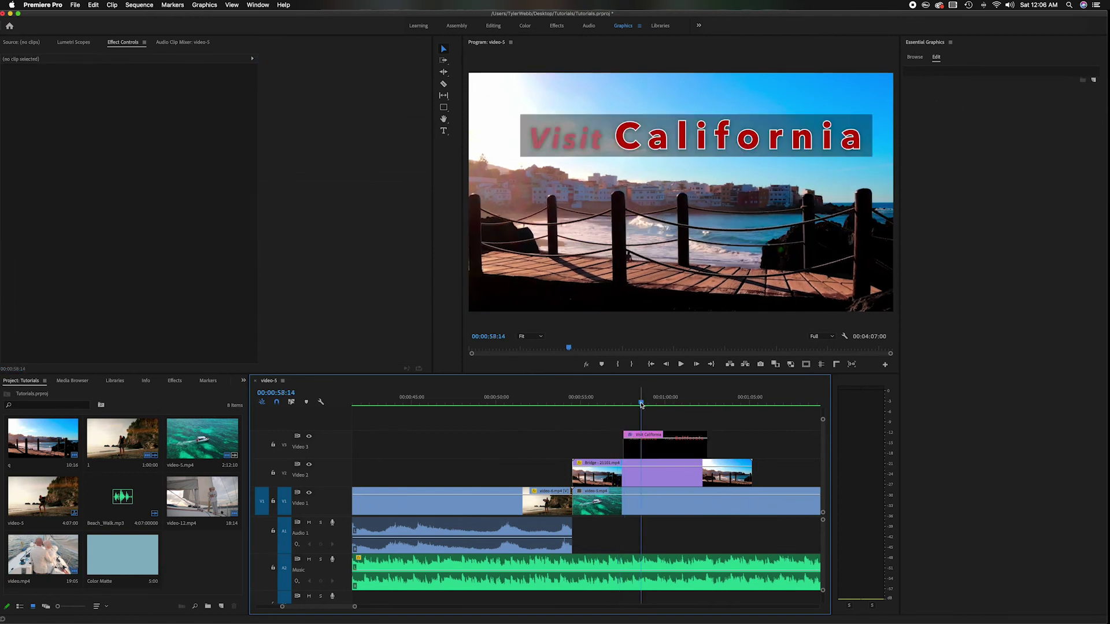
left_click_drag(641, 403, 644, 403)
right_click(627, 447)
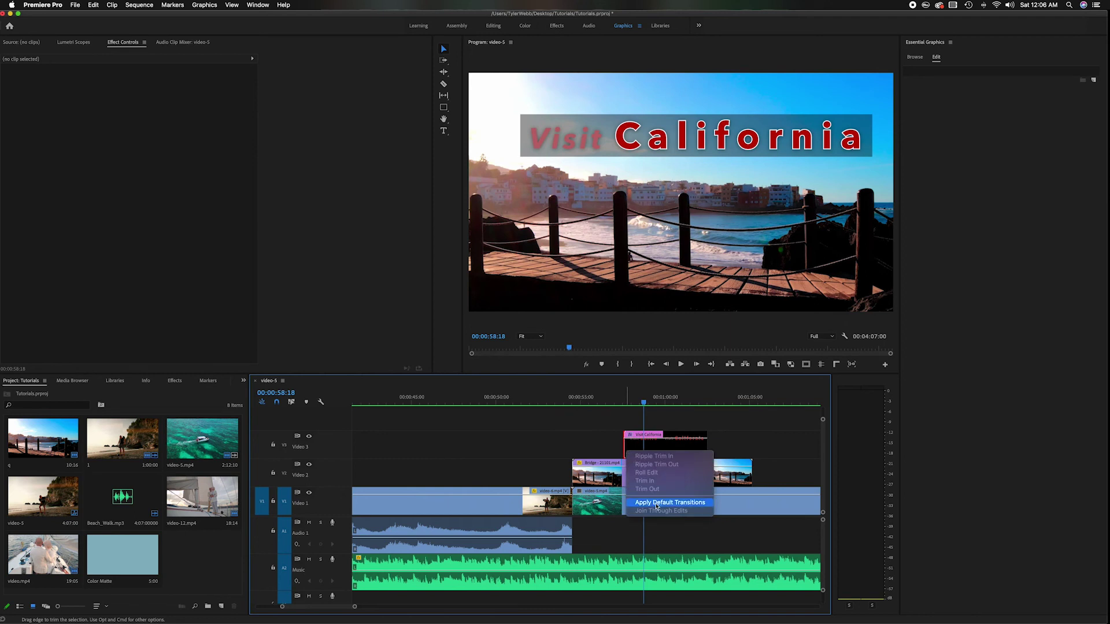
left_click(657, 503)
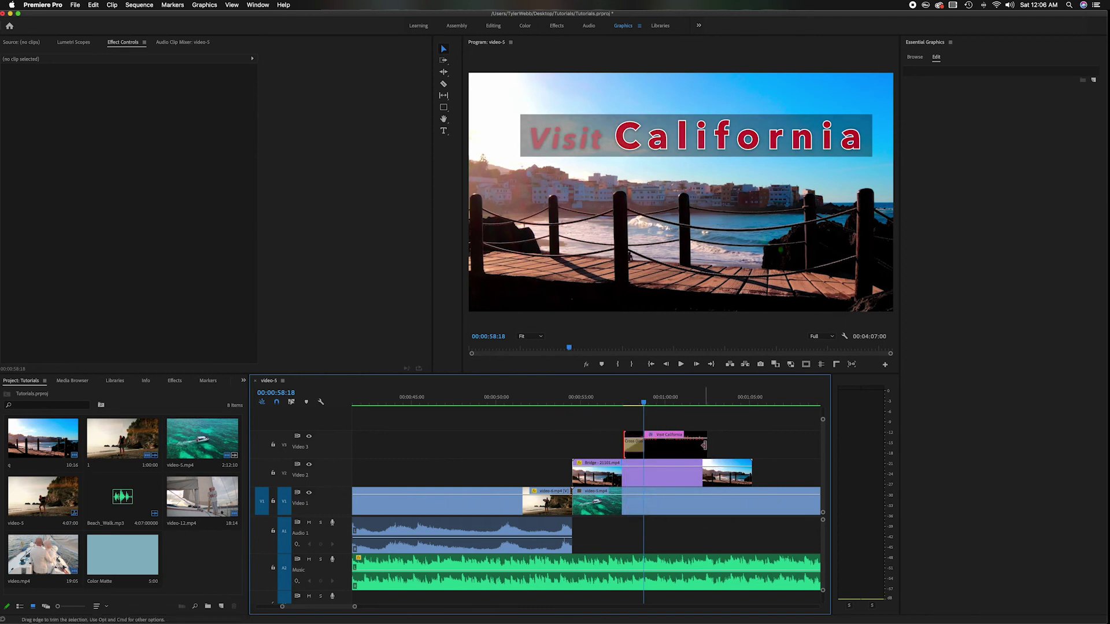
right_click(704, 445)
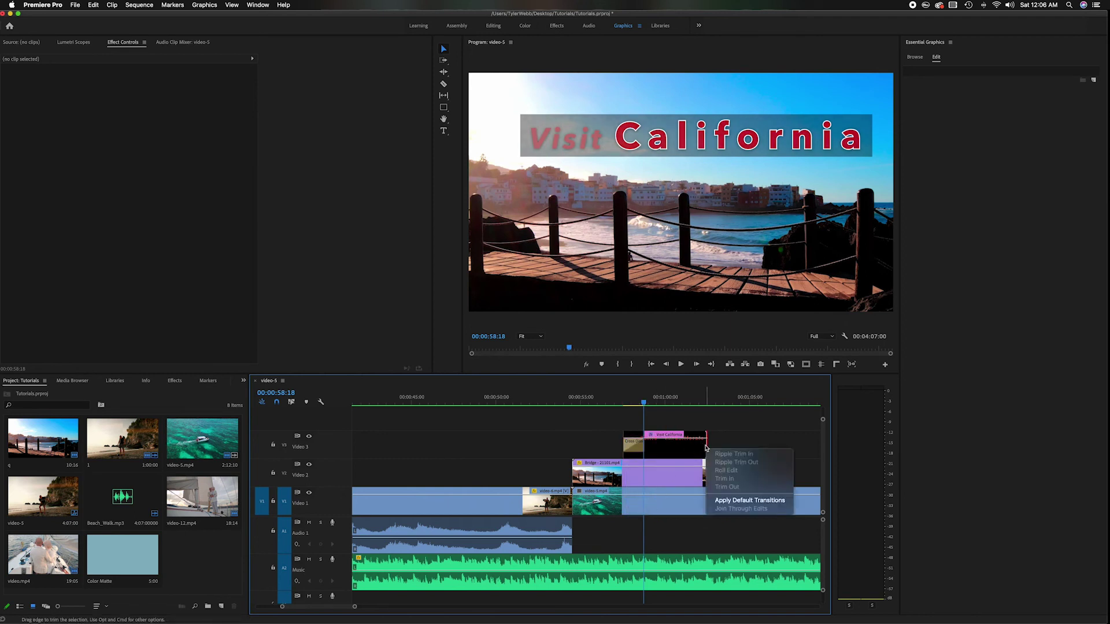
left_click(721, 502)
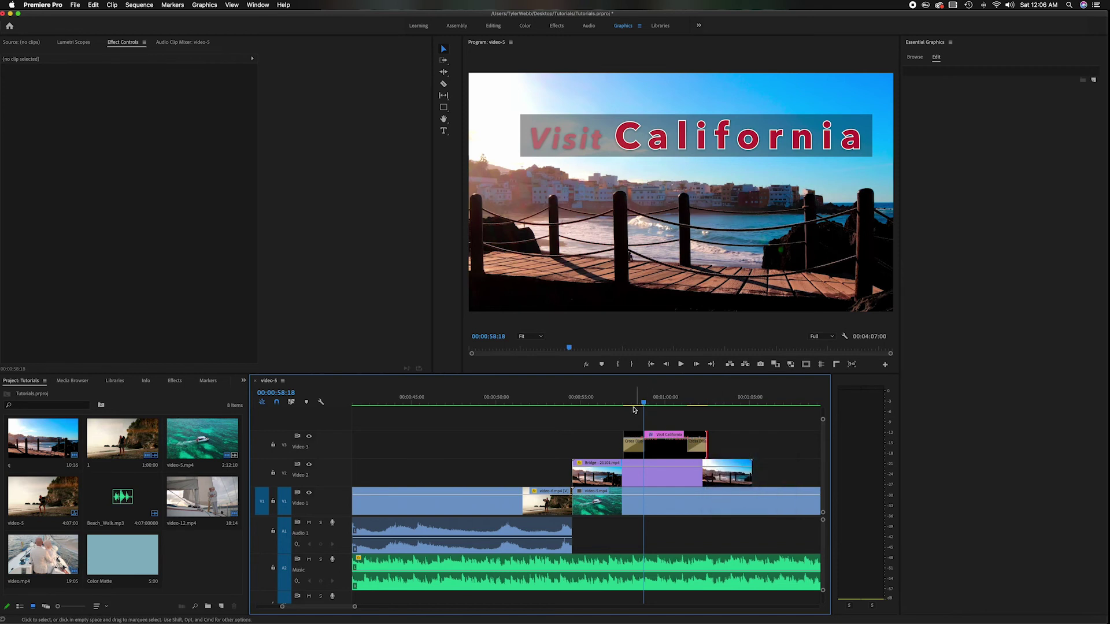
Play back the sequence from before the title to review its transitions in and out
left_click_drag(634, 409, 608, 402)
key("space")
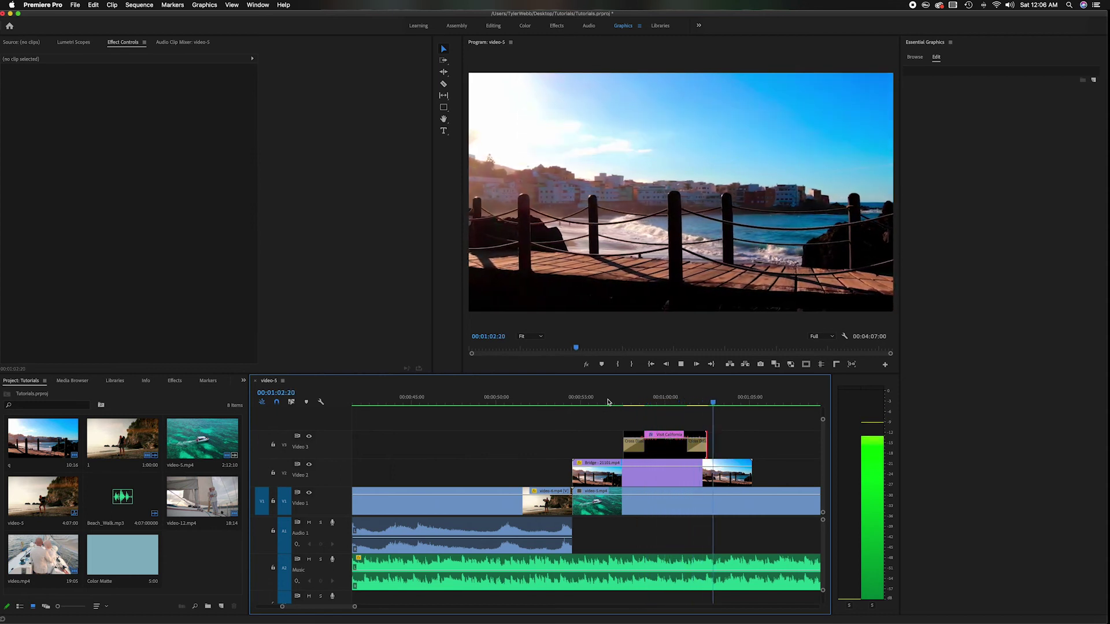
key("space")
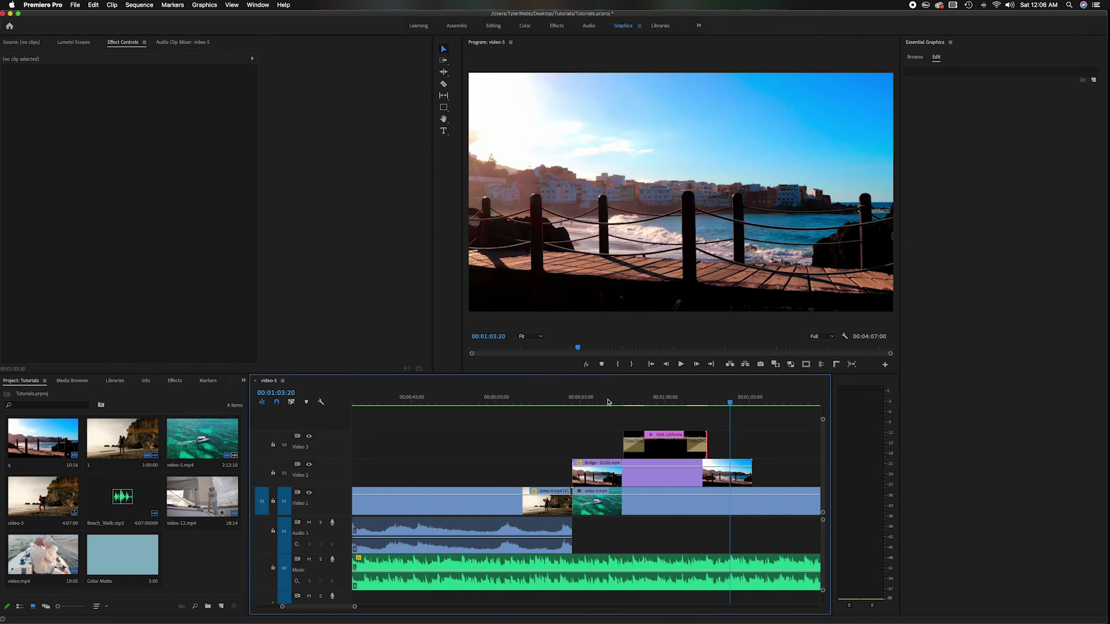
Undo the default transitions at both ends of the title clip and select the clip
key("super+z")
key("super+z")
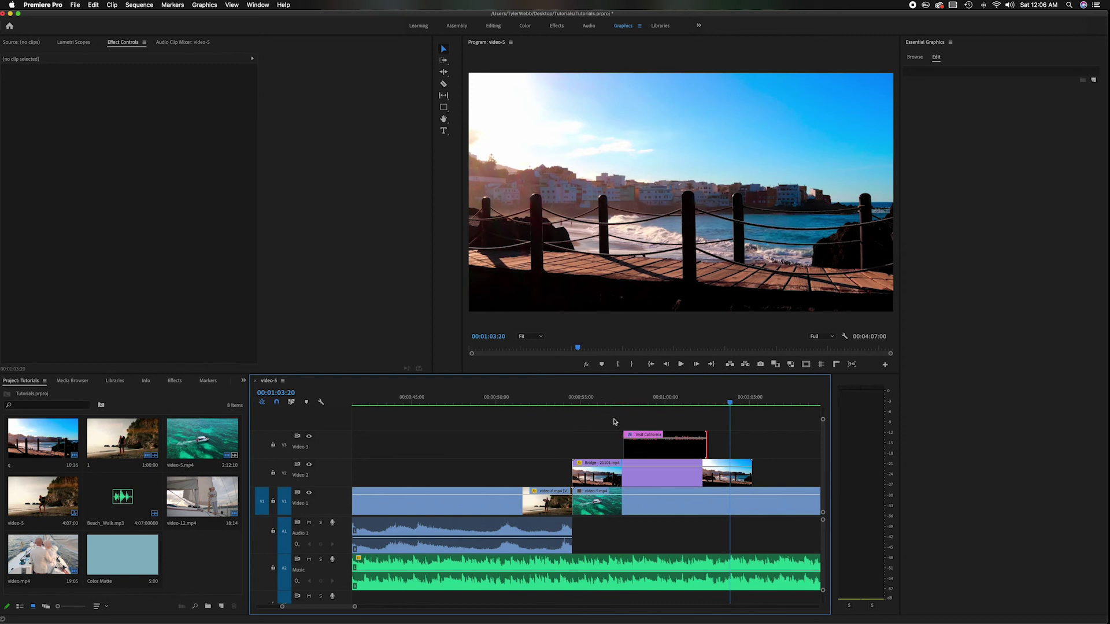
right_click(638, 450)
key("Escape")
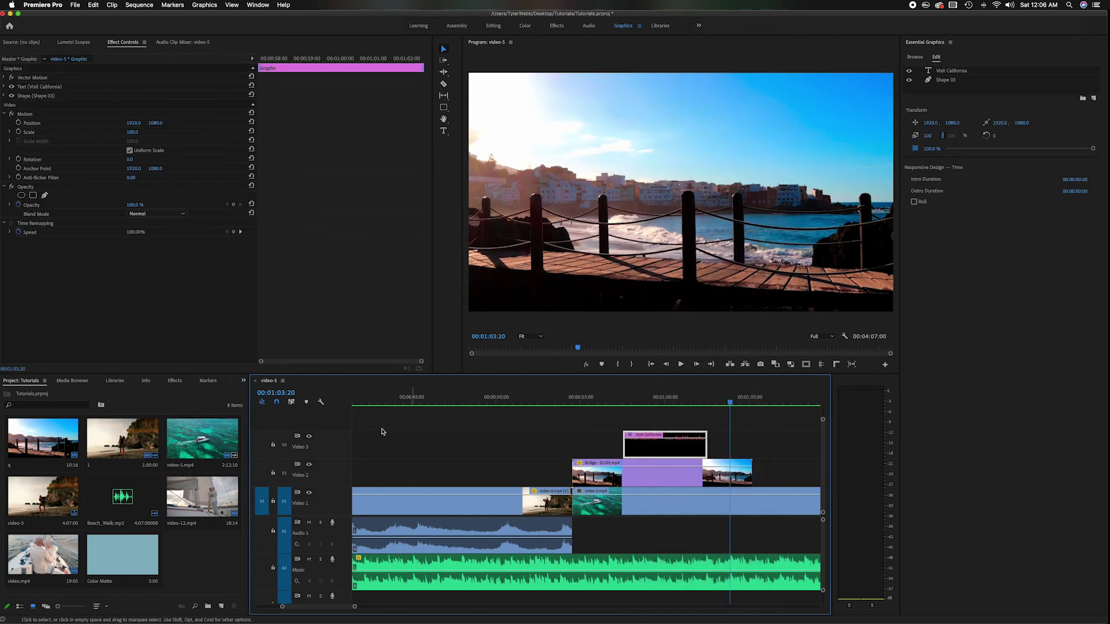
Add opacity keyframes to the title clip with the Pen tool so it fades in from 0% and back out to 0%
left_click(321, 402)
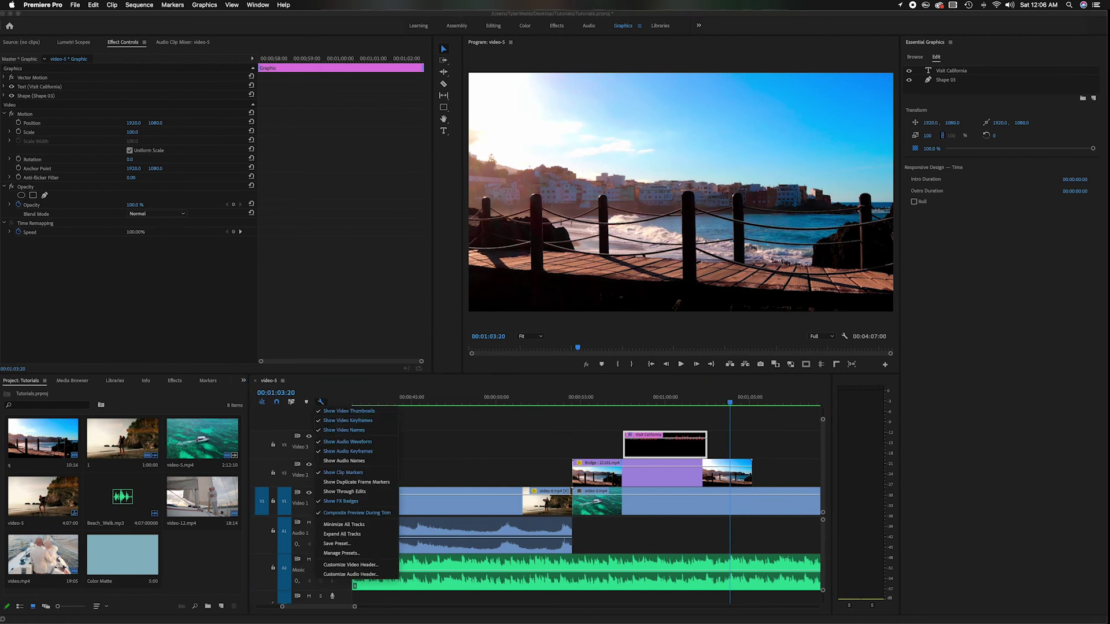
left_click(327, 423)
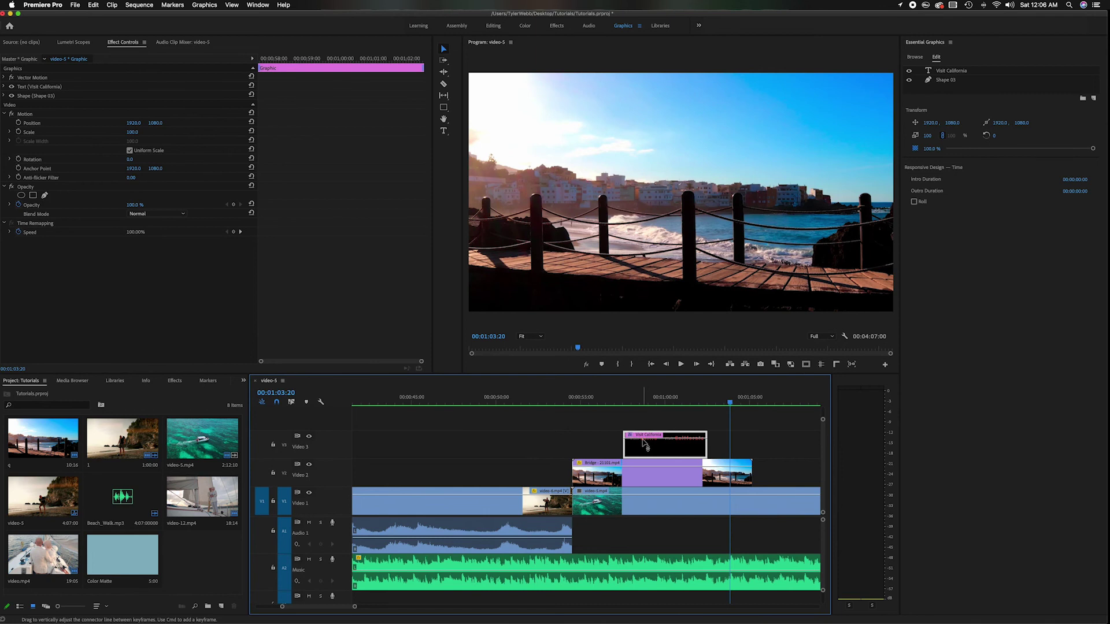
key("p")
left_click(641, 439)
left_click(690, 439)
left_click_drag(705, 440, 705, 455)
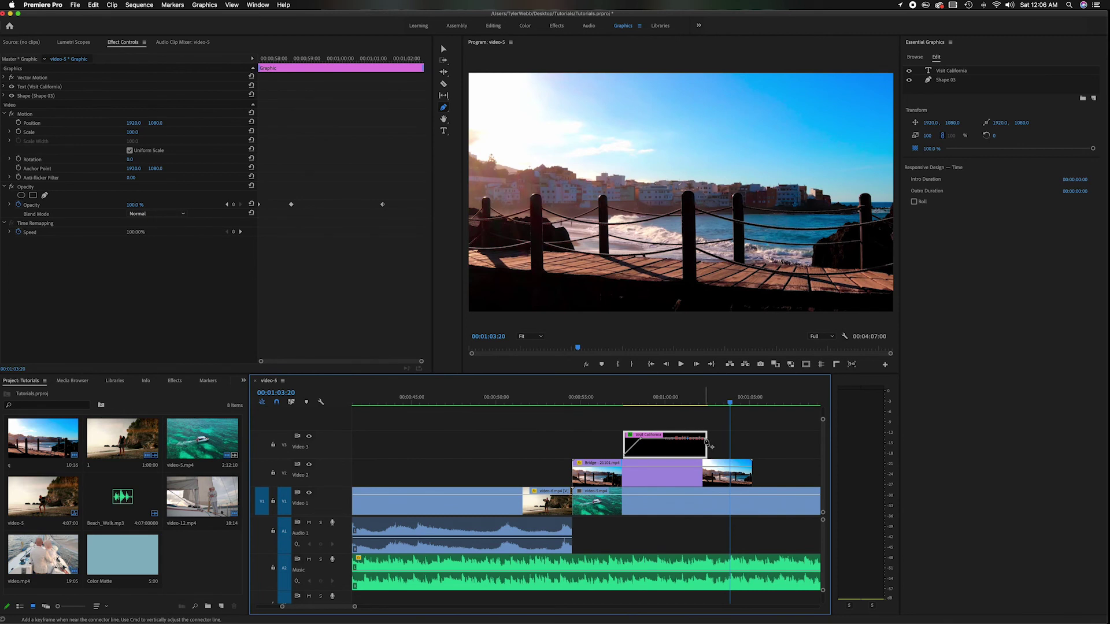
Play back the title clip to review its keyframed opacity fades
left_click(617, 402)
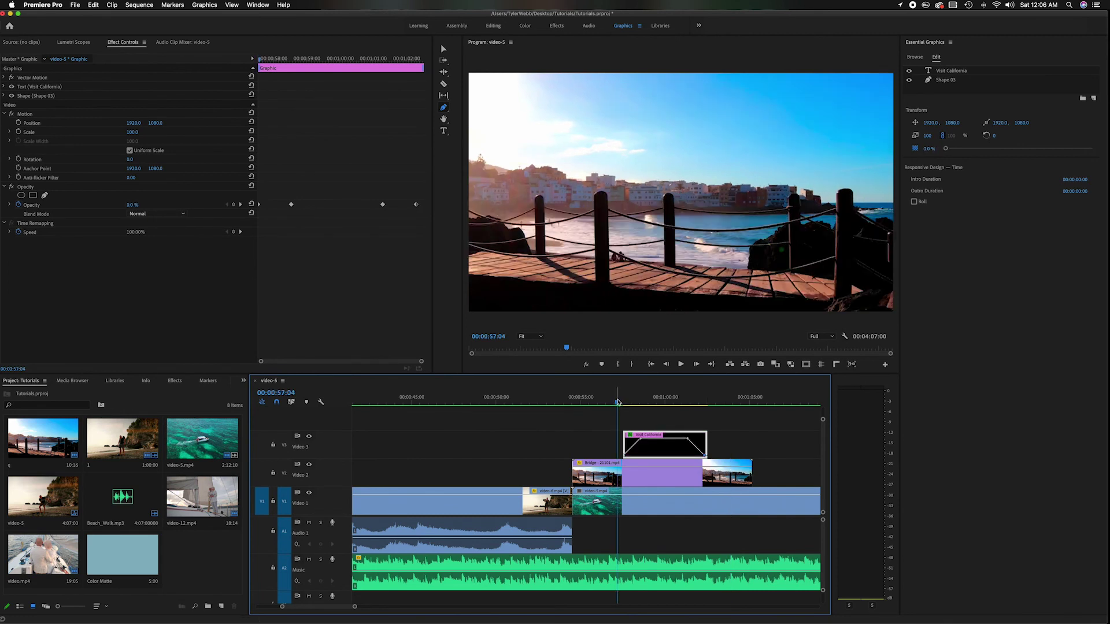
key("space")
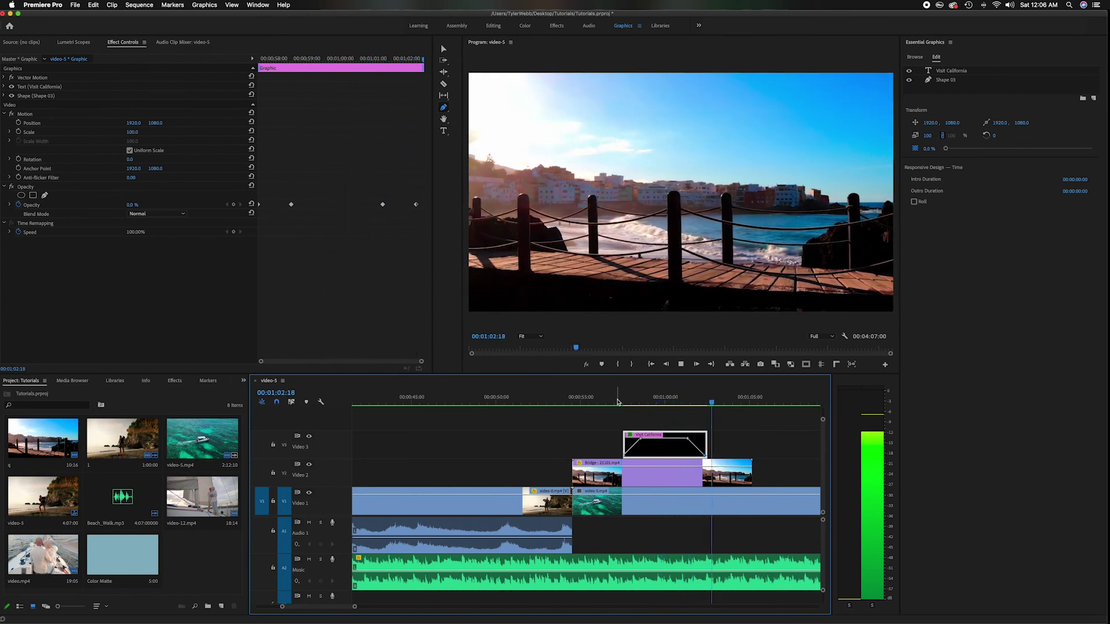
key("space")
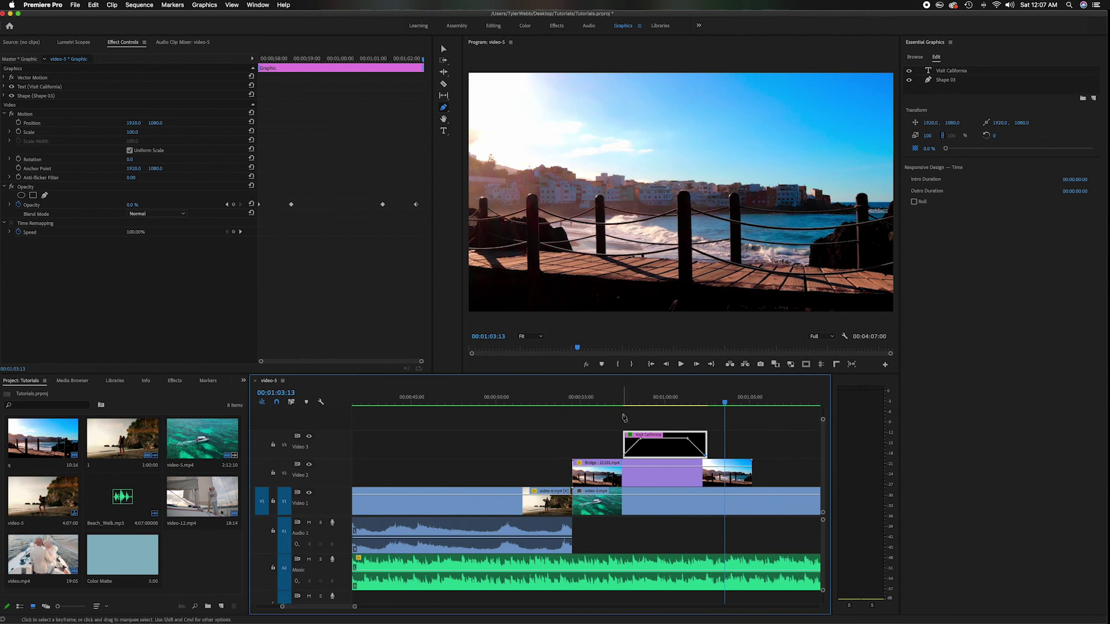
Delete the "Visit California" title clip from Video 3
left_click(618, 423)
key("v")
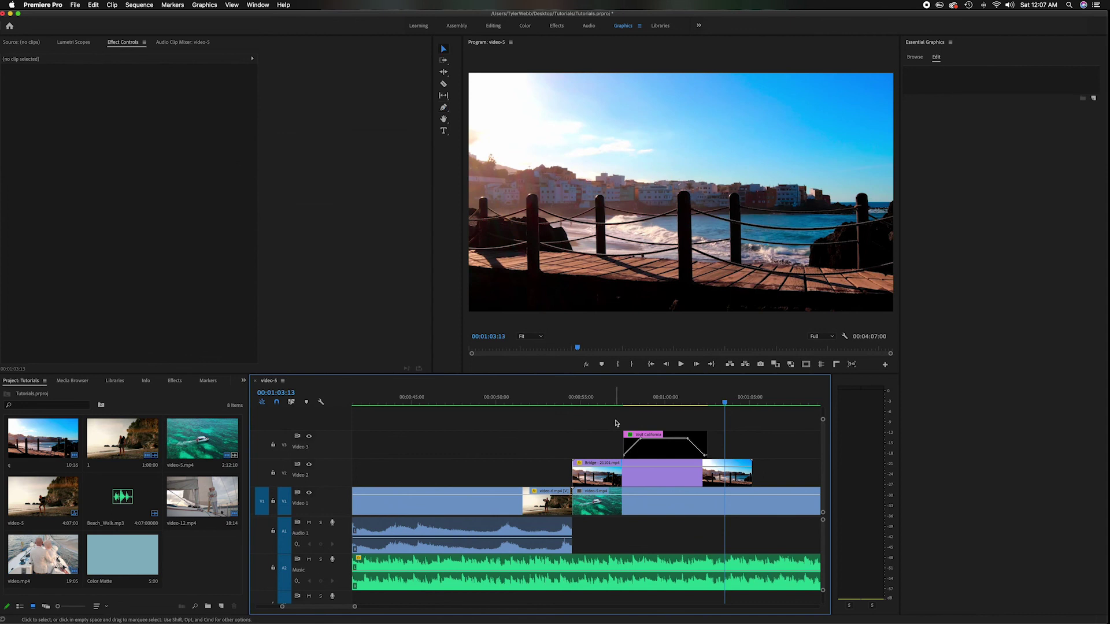
left_click(657, 443)
key("Delete")
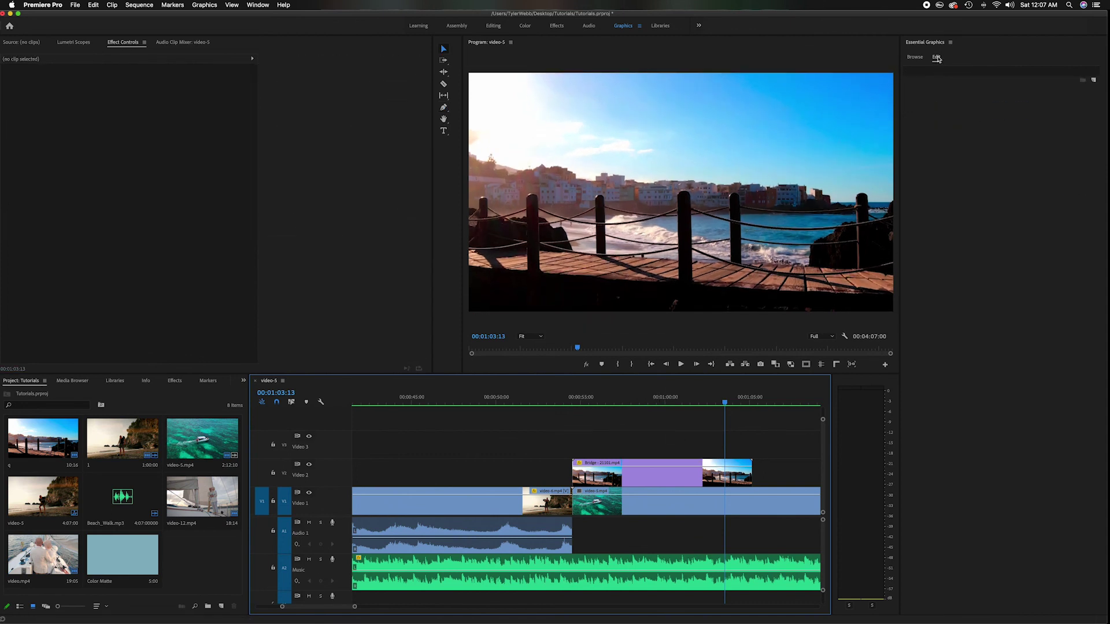
Place the Film Title template on Video 3 above the bridge clip and scrub through it to about 00:00:58:17
left_click(916, 59)
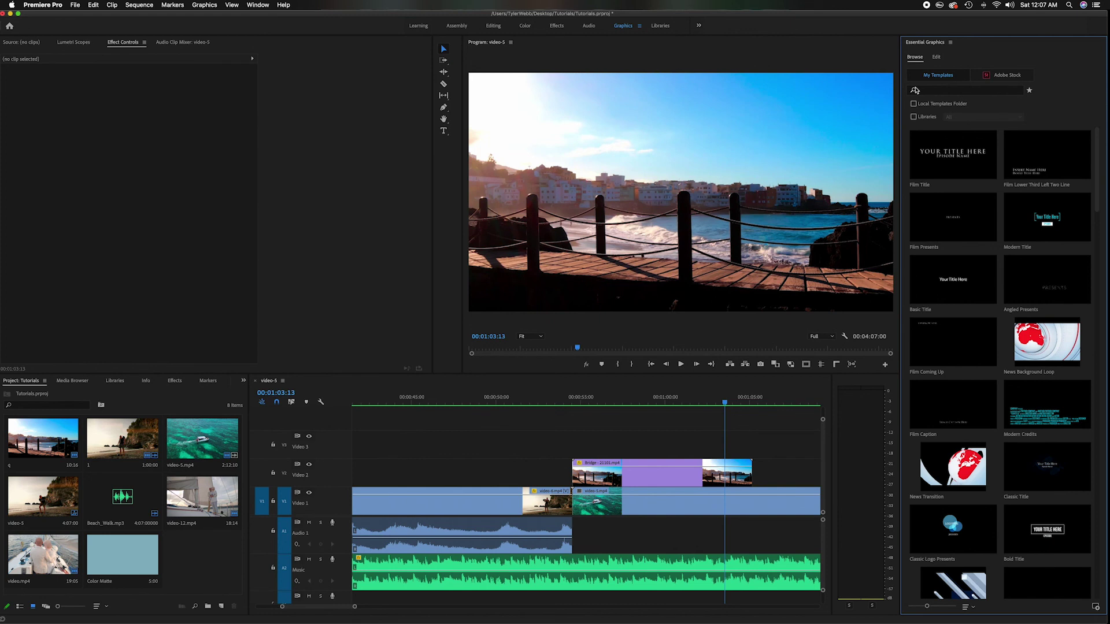
mouse_move(943, 154)
left_click_drag(932, 150, 610, 450)
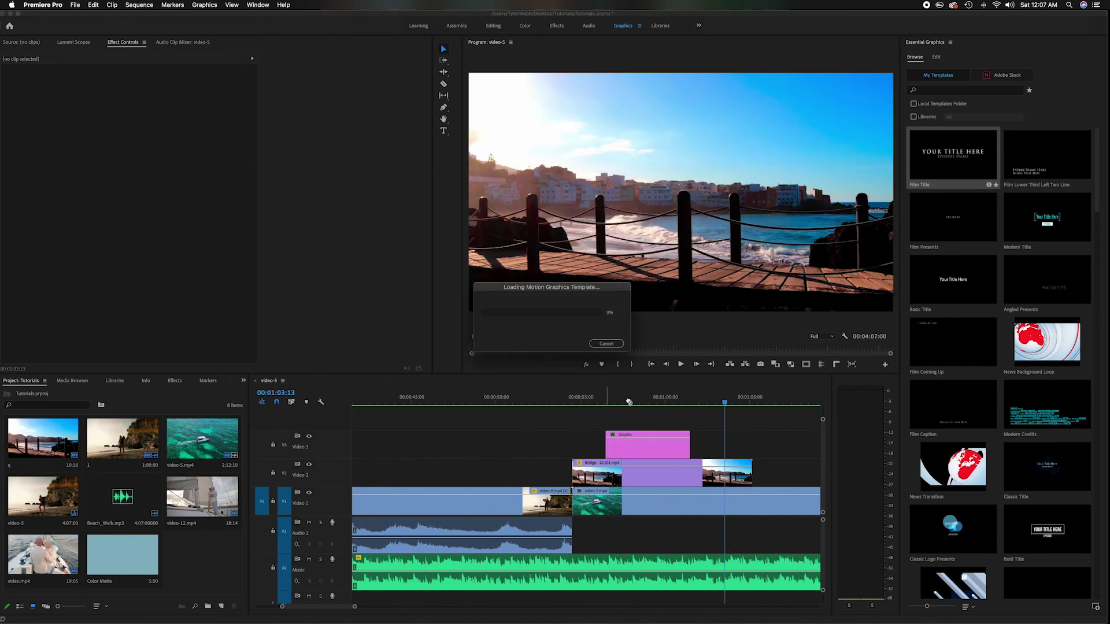
left_click(628, 403)
mouse_move(629, 403)
left_mouse_down()
mouse_move(667, 403)
mouse_move(610, 403)
mouse_move(644, 405)
left_mouse_up()
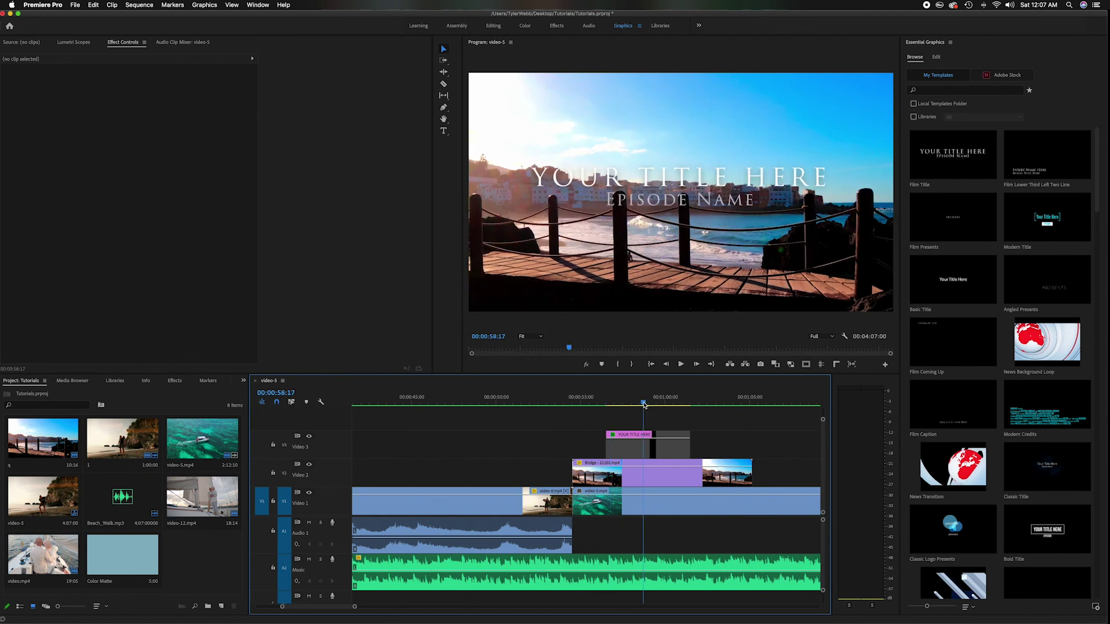